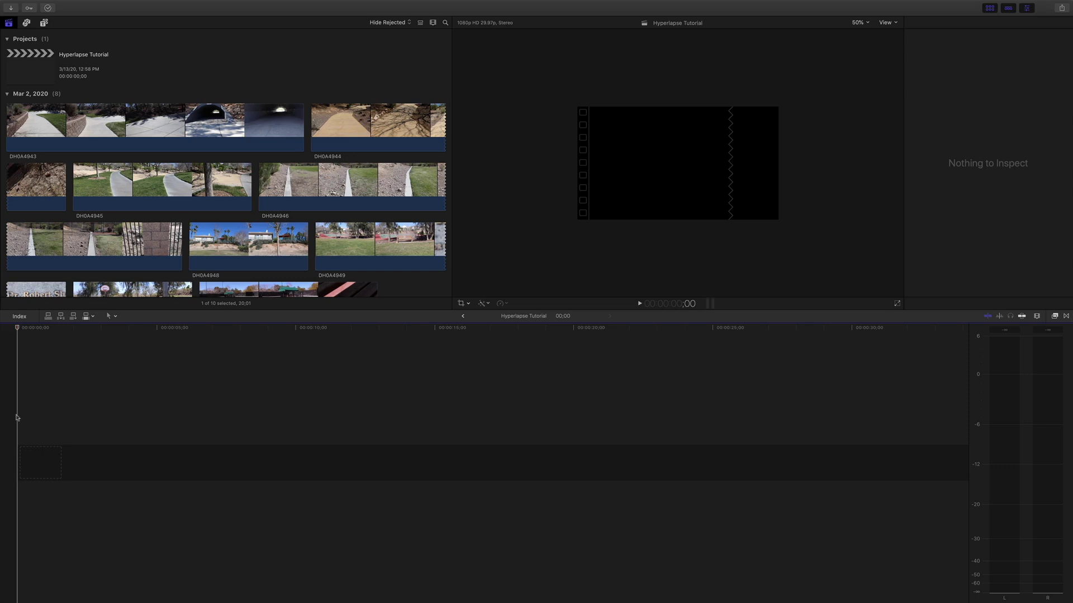
# Step: Add clip DH0A4942 to the start of the empty timeline and trim its beginning so it runs about 12;19
pyautogui.scroll(-5, 84, 240)
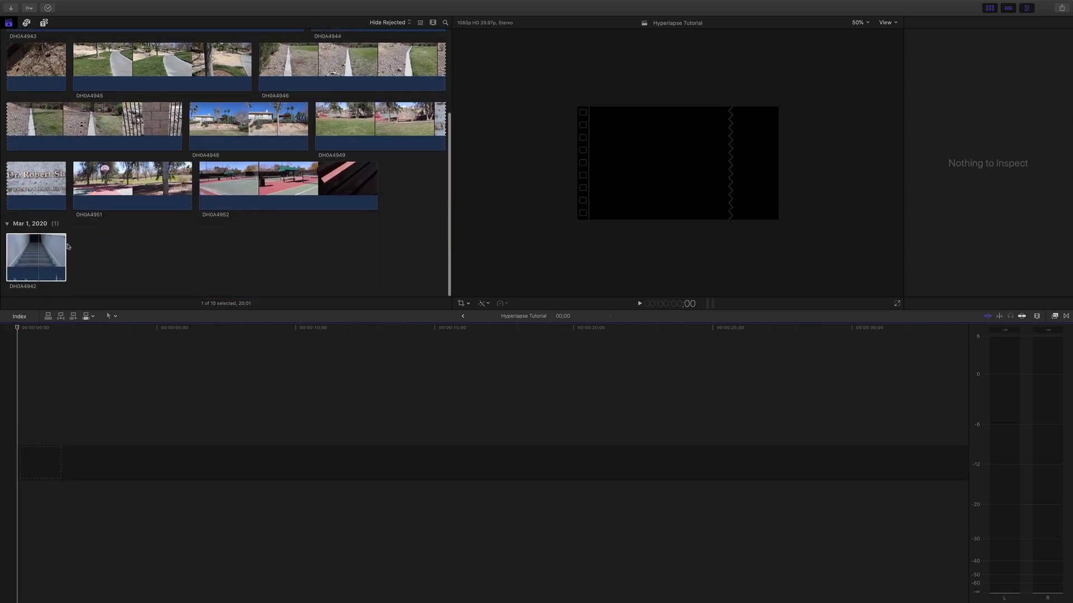
pyautogui.moveTo(52, 258); pyautogui.dragTo(27, 464)
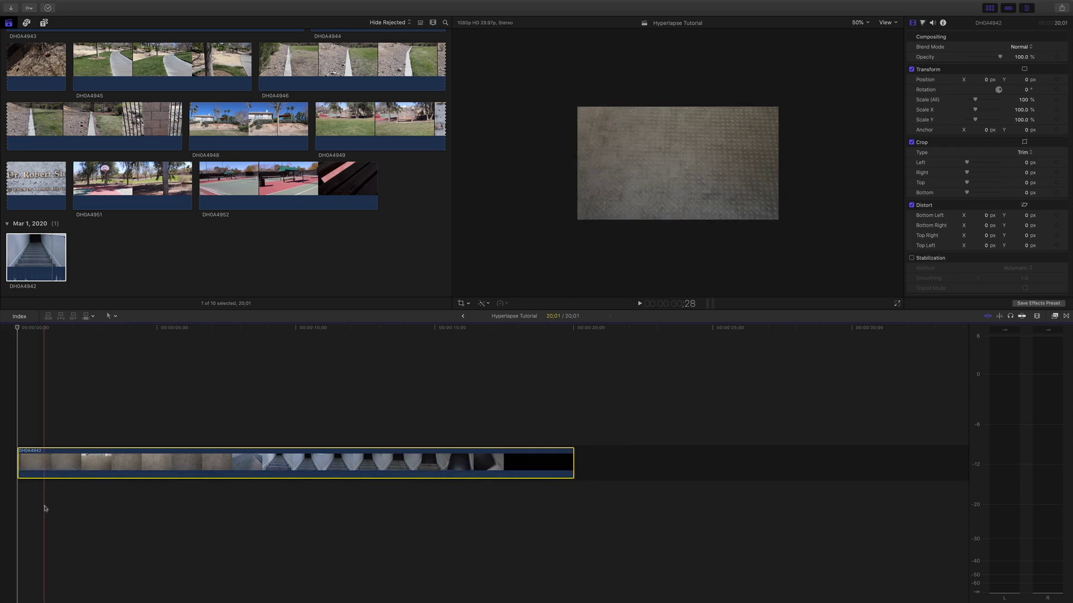
pyautogui.click(19, 465)
pyautogui.moveTo(19, 465); pyautogui.dragTo(224, 476)
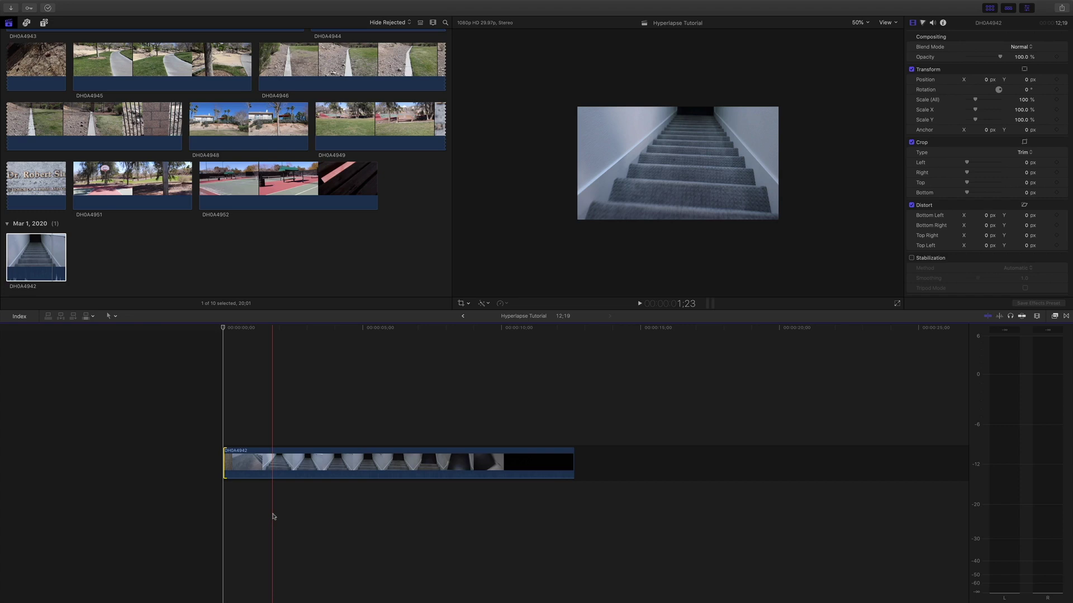
# Step: Retime the trimmed stairway clip to Fast 8x and play it back
pyautogui.click(305, 470)
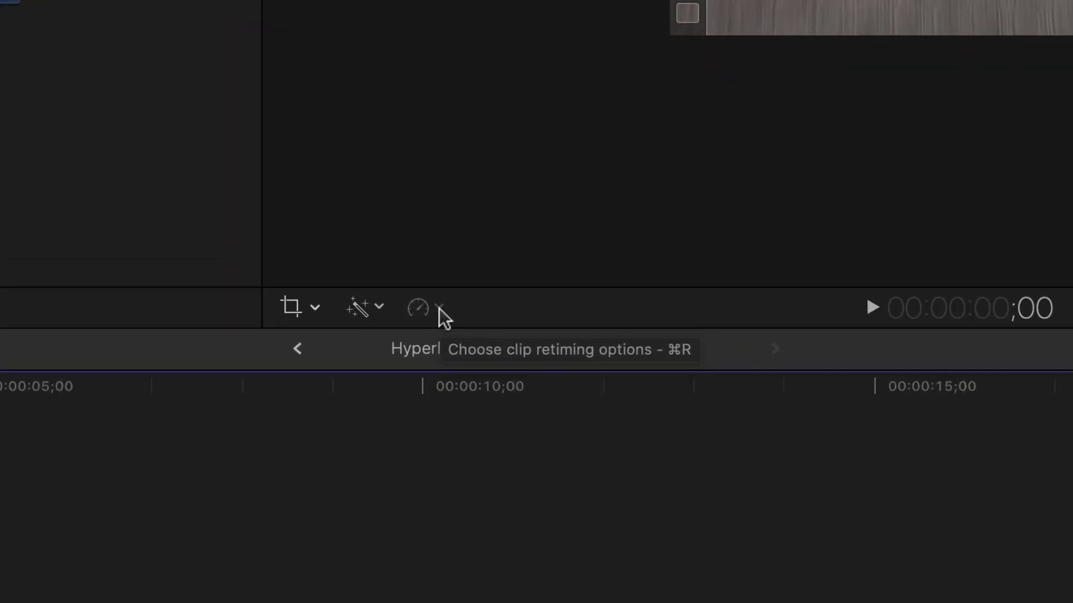
pyautogui.click(439, 308)
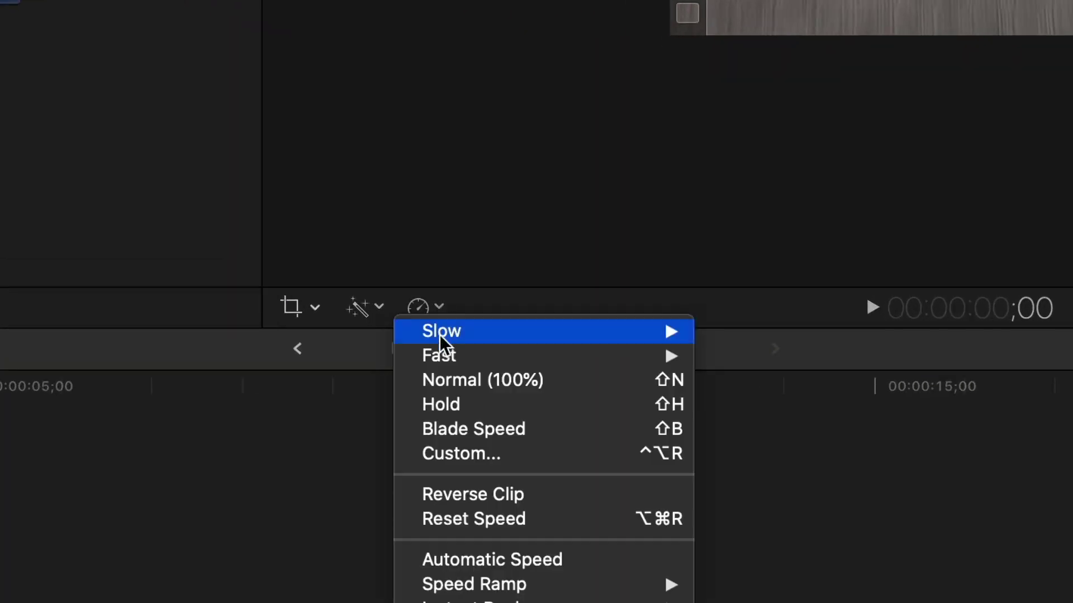
pyautogui.moveTo(445, 364)
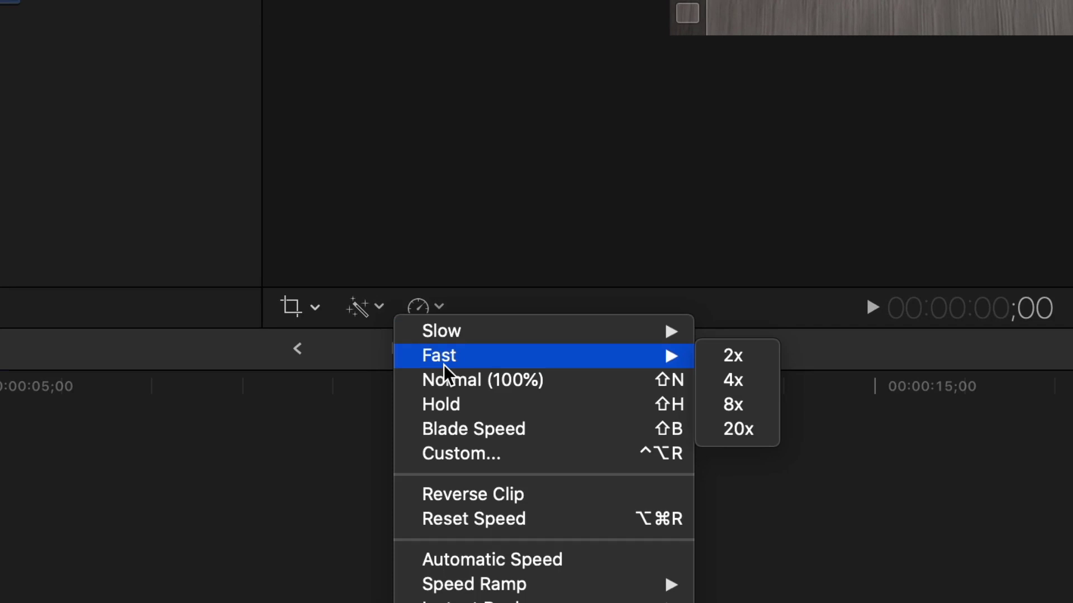
pyautogui.click(749, 418)
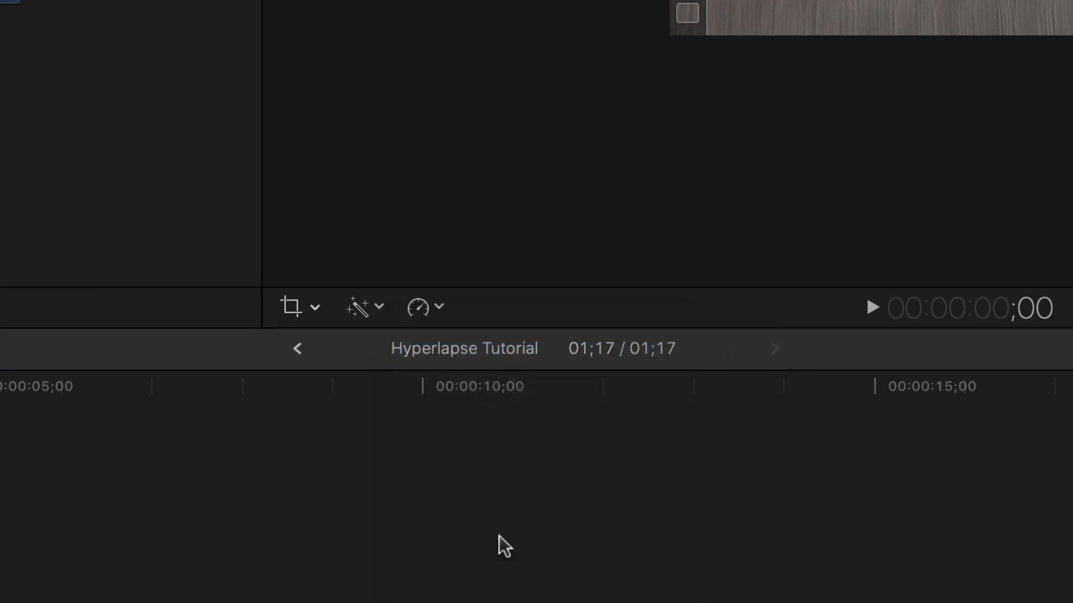
pyautogui.press('space')
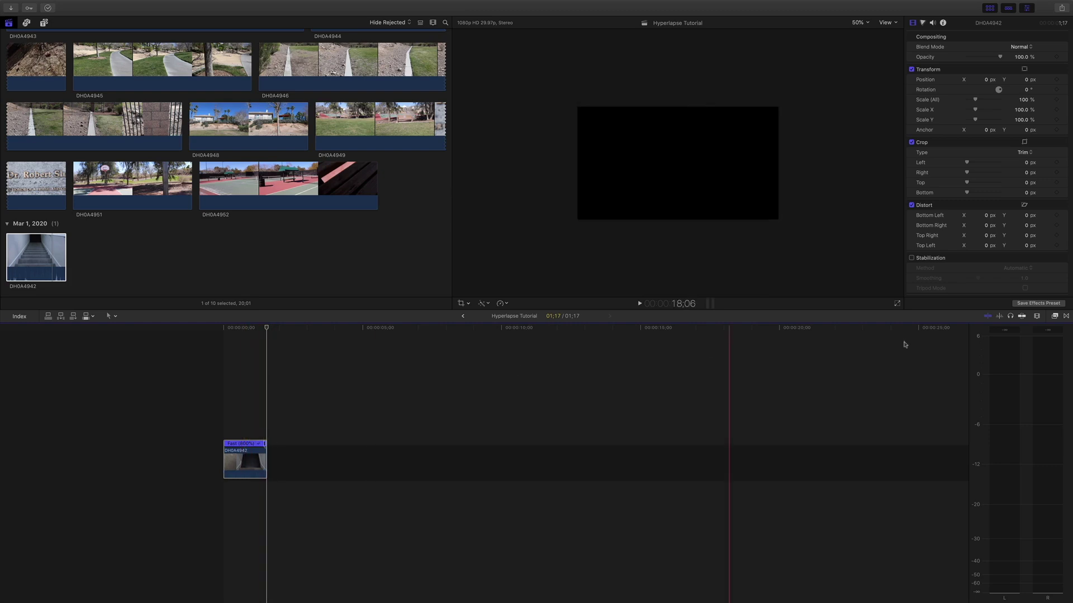
# Step: Apply the Draw Mask effect from the Masks category to the sped-up stairway clip
pyautogui.click(1055, 317)
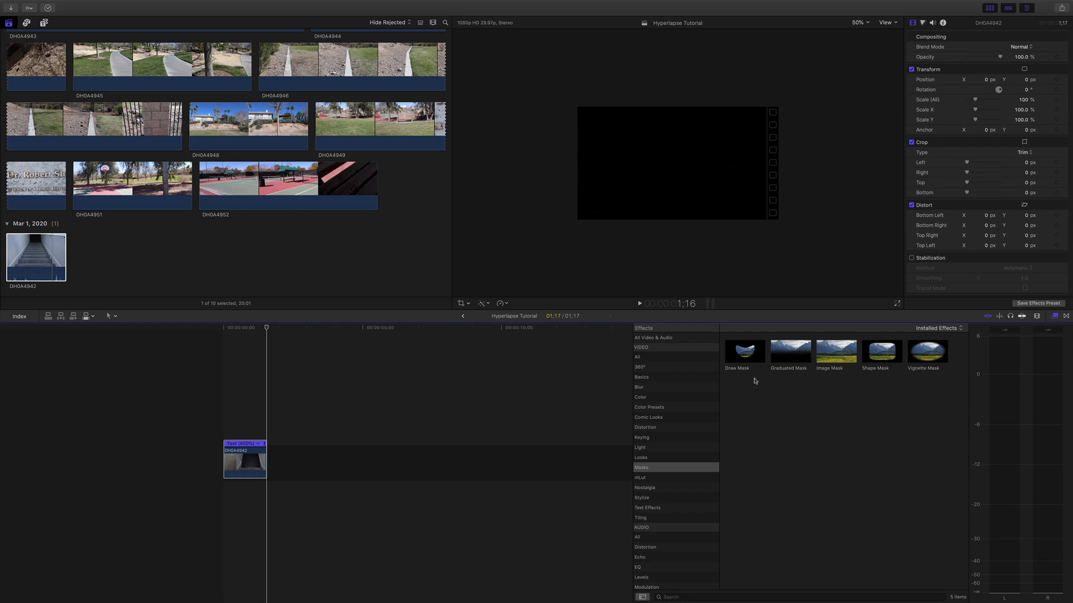
pyautogui.moveTo(748, 353)
pyautogui.mouseDown()
pyautogui.moveTo(543, 409)
pyautogui.moveTo(249, 466)
pyautogui.mouseUp()
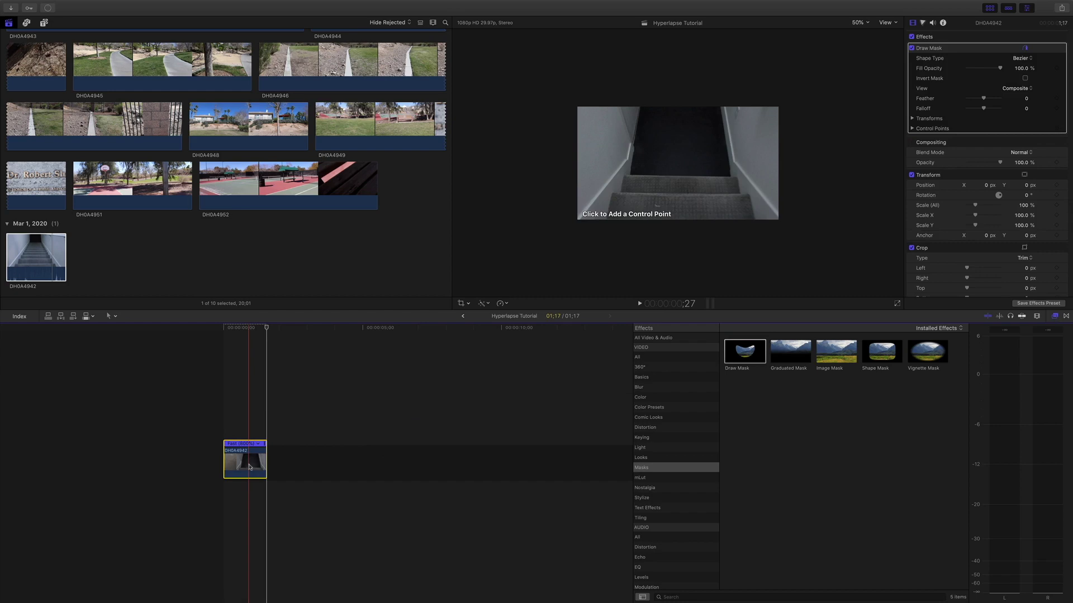
pyautogui.press('super+equal')
pyautogui.press('super+equal')
pyautogui.press('super+equal')
pyautogui.press('super+equal')
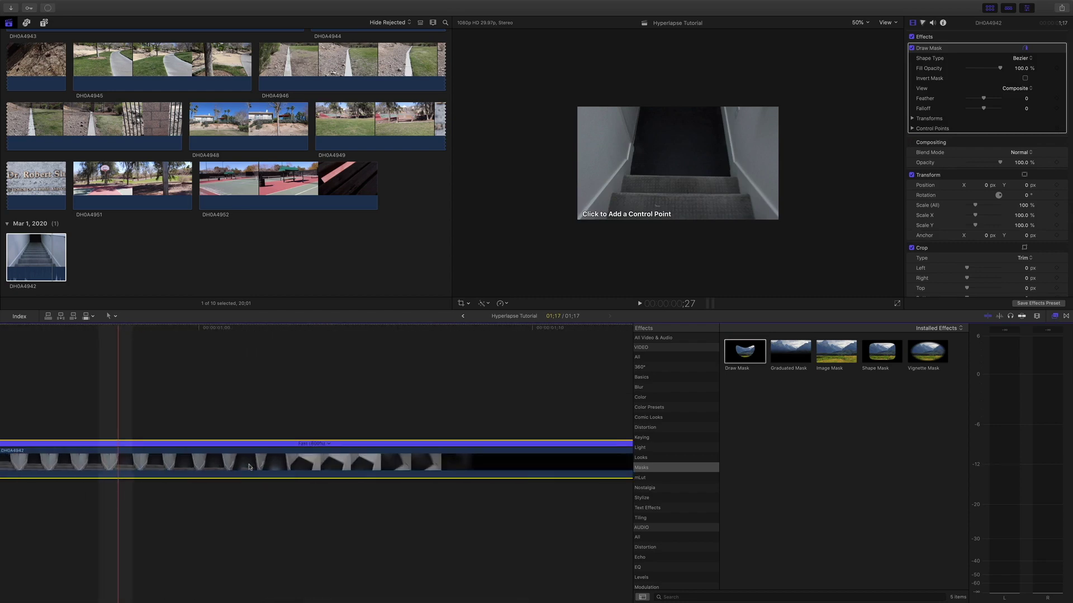
pyautogui.press('super+minus')
pyautogui.press('super+minus')
pyautogui.press('super+minus')
pyautogui.hotkey('shift', 'z')
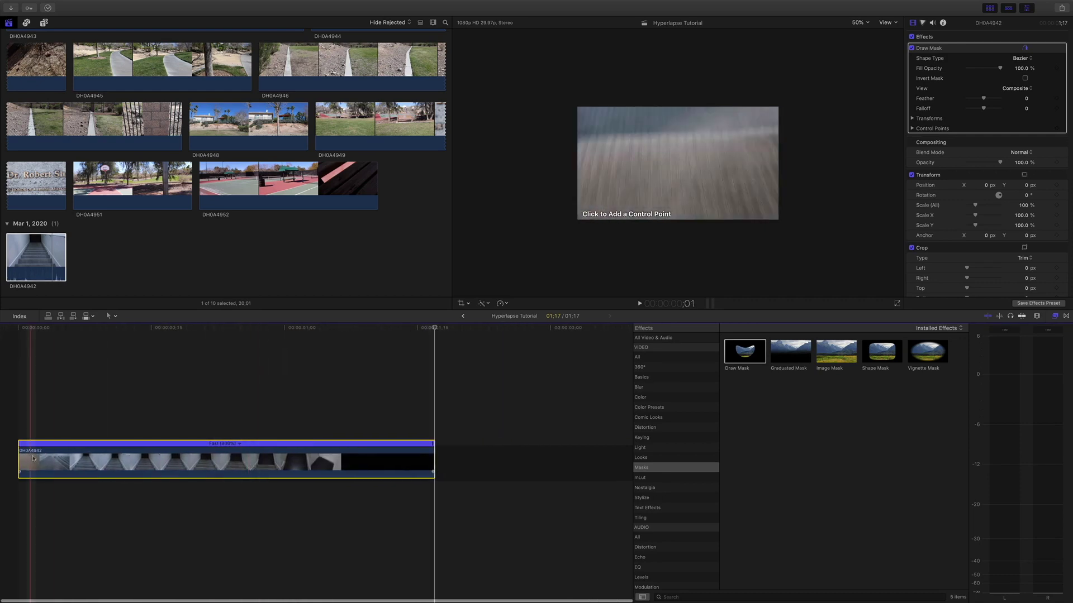
# Step: At frame 5, draw a closed four-point mask around the dark doorway at the top of the stairs, extending past the picture edge
pyautogui.click(15, 414)
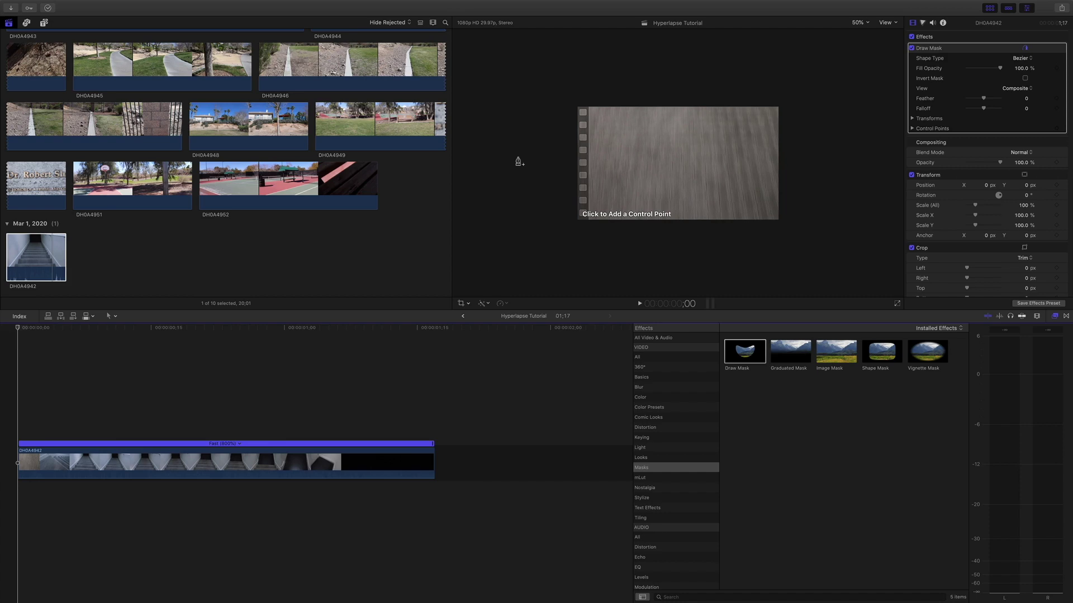
pyautogui.press('Right')
pyautogui.press('Right')
pyautogui.press('Right')
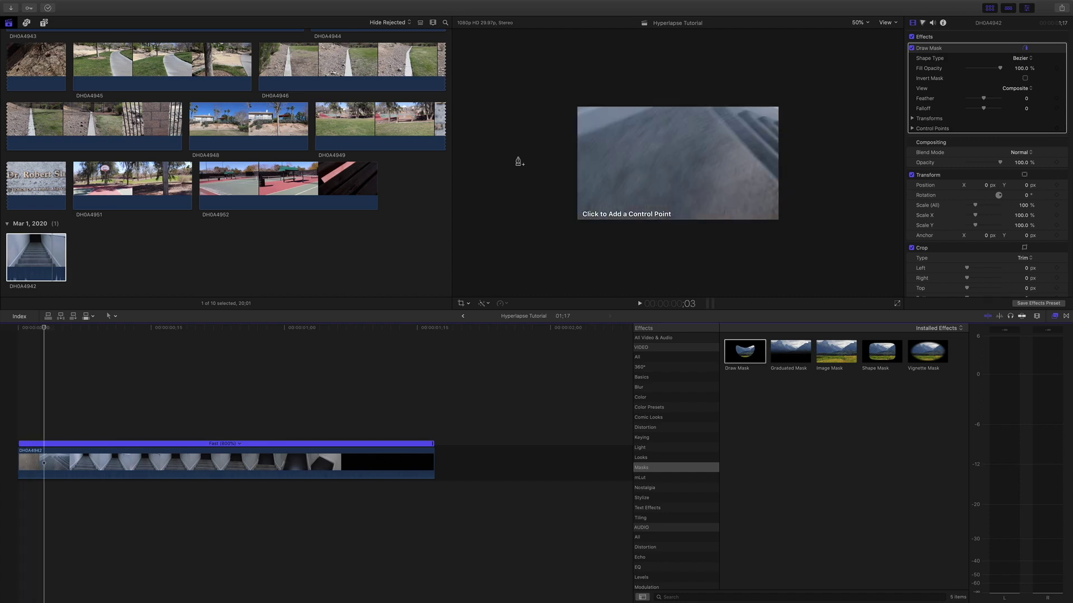
pyautogui.press('Right')
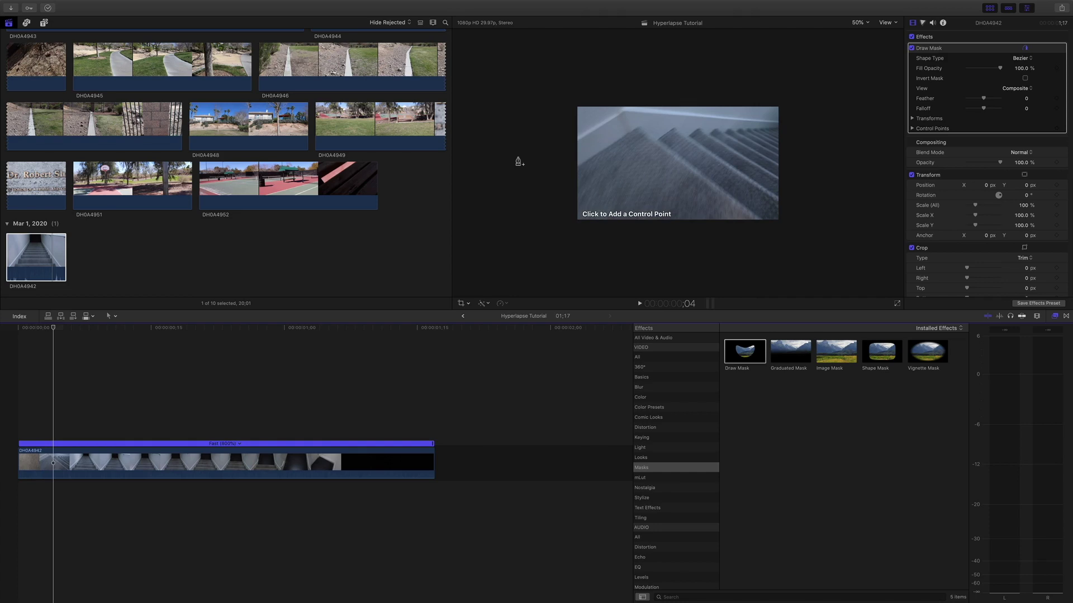
pyautogui.press('Right')
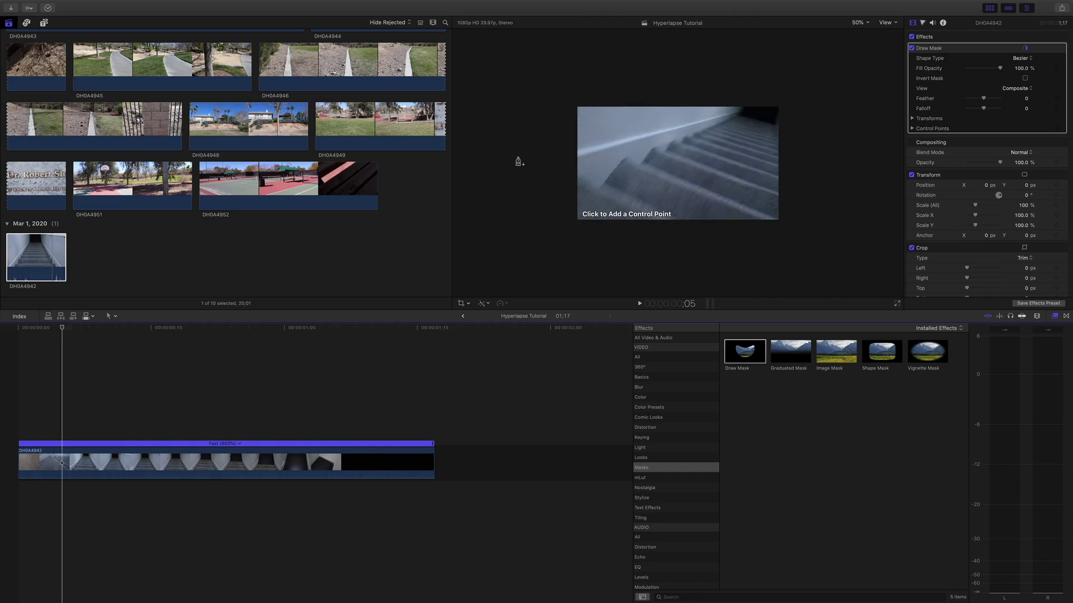
pyautogui.press('Left')
pyautogui.press('Right')
pyautogui.click(744, 93)
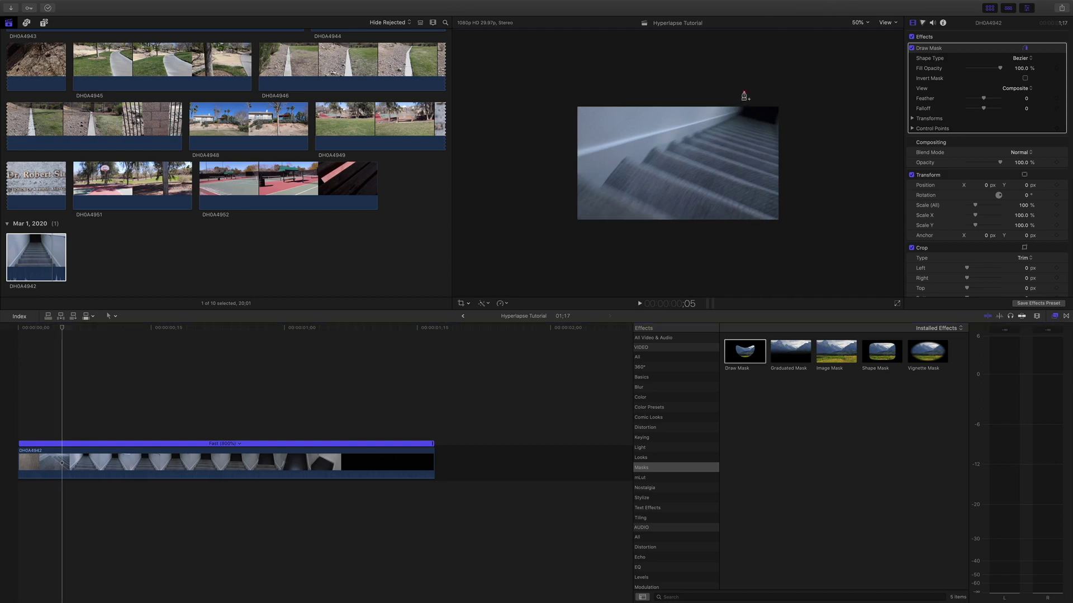
pyautogui.click(736, 116)
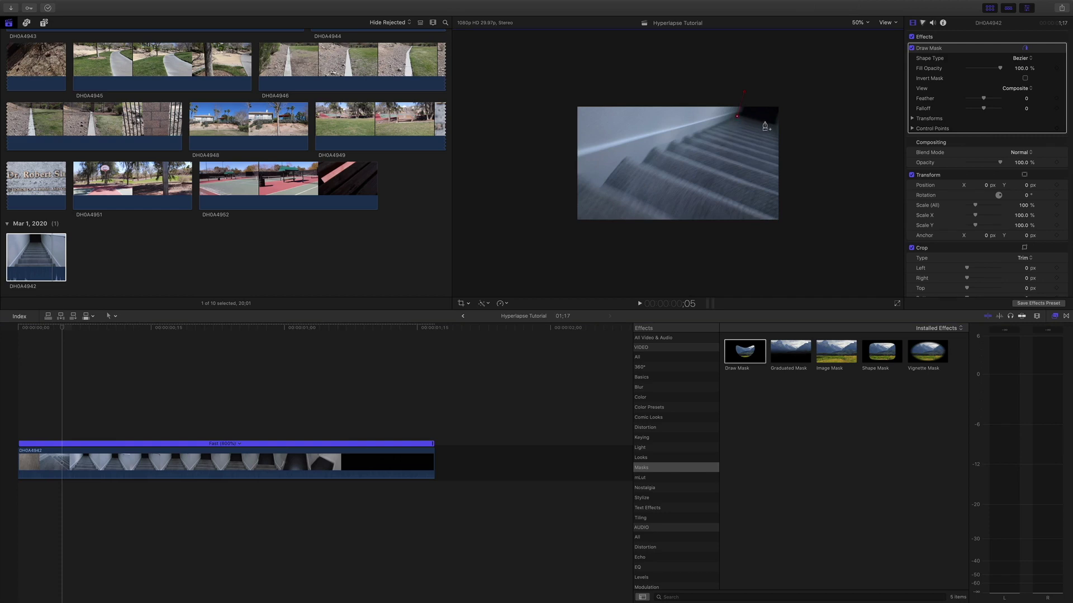
pyautogui.click(780, 127)
pyautogui.click(789, 101)
pyautogui.click(744, 92)
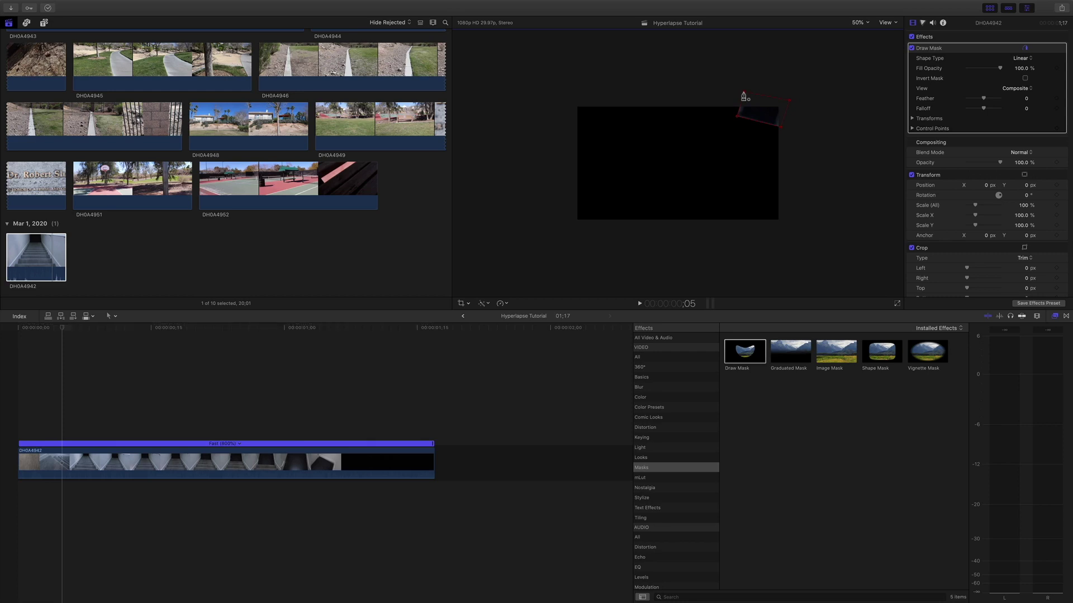
# Step: Invert the mask and add keyframes at frame 5 for its Position, Rotation and Control Points
pyautogui.click(1025, 78)
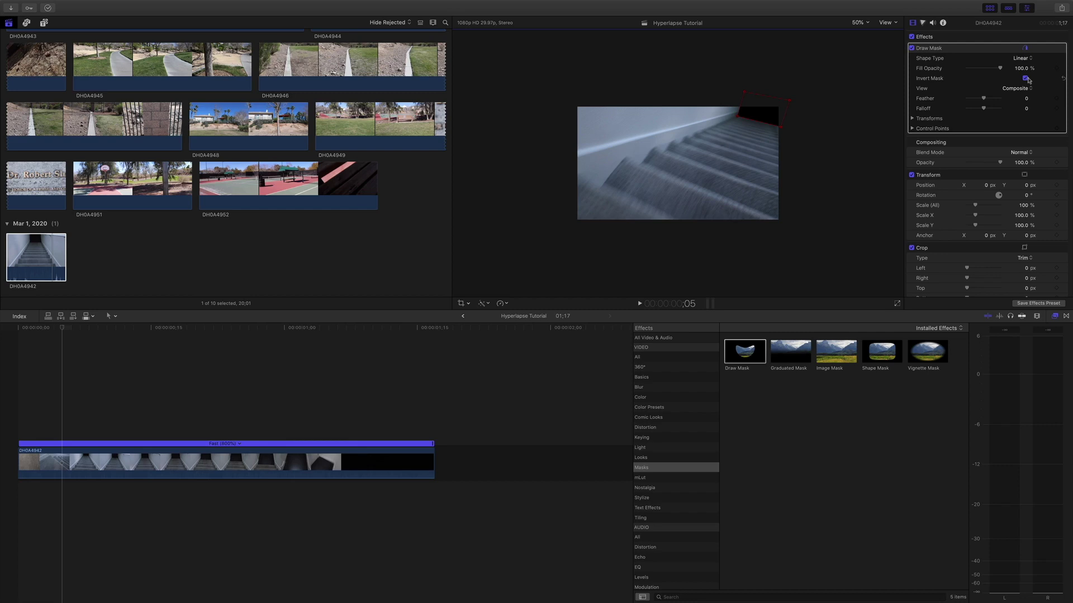
pyautogui.click(912, 119)
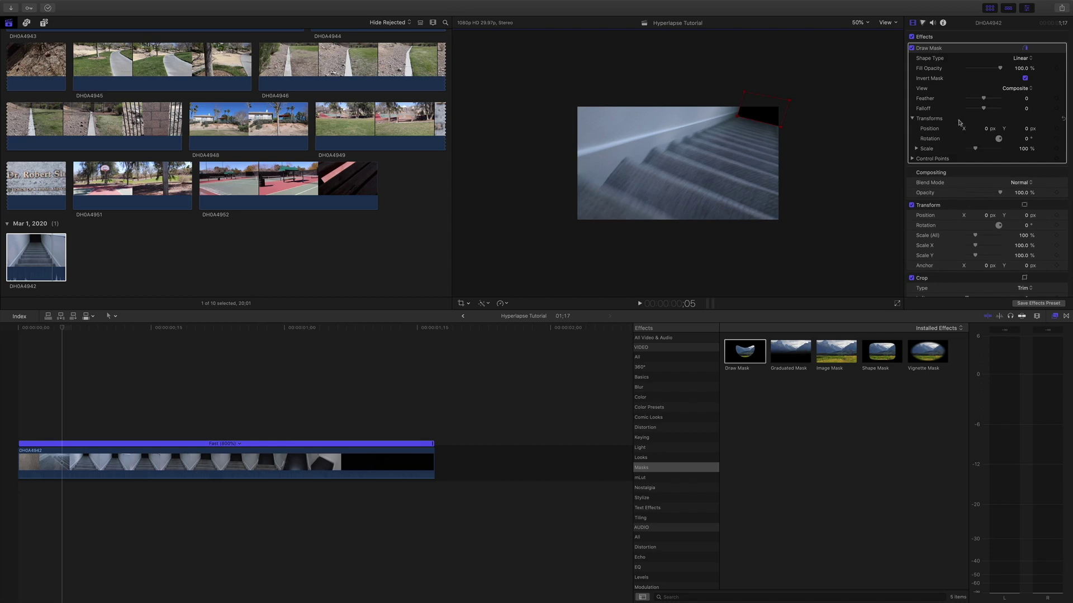
pyautogui.click(1057, 129)
pyautogui.click(1057, 138)
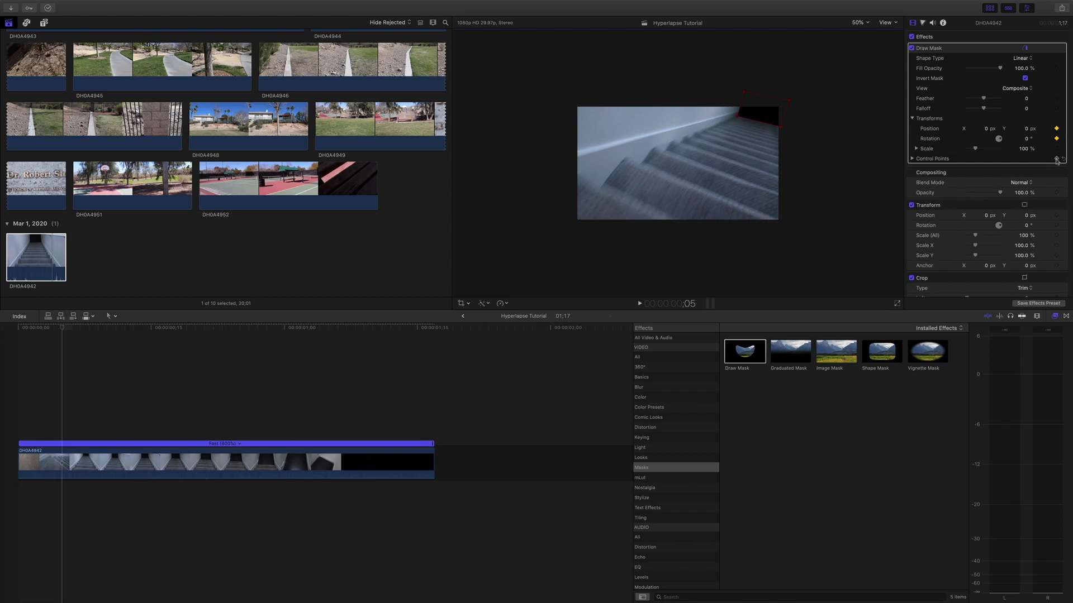
pyautogui.click(1056, 159)
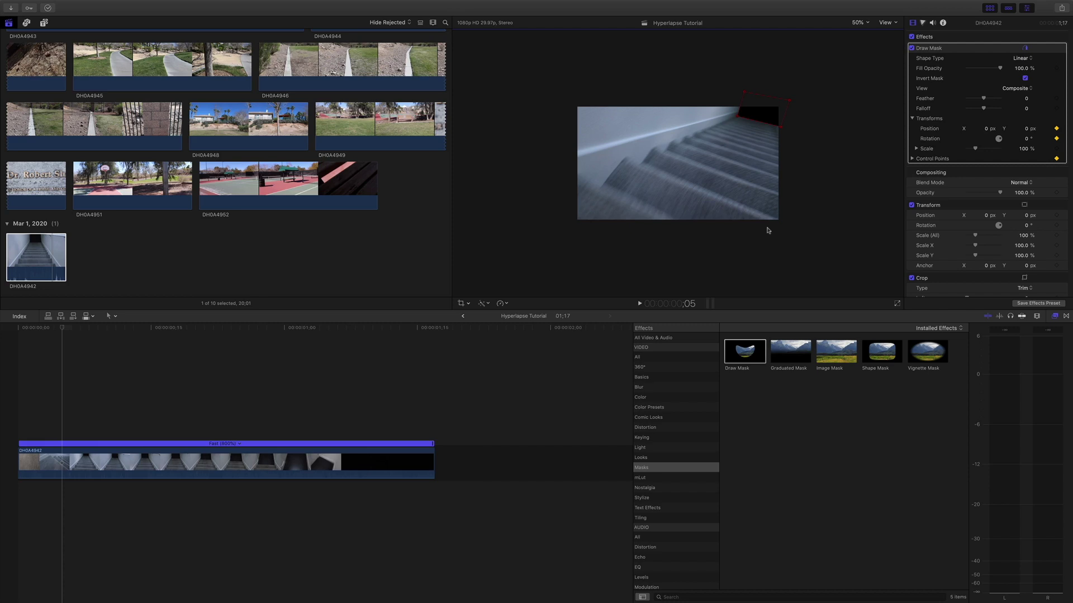
# Step: Move the mask onto the doorway at frame 6 and adjust its control points to the doorway edges through frame 7
pyautogui.press('Right')
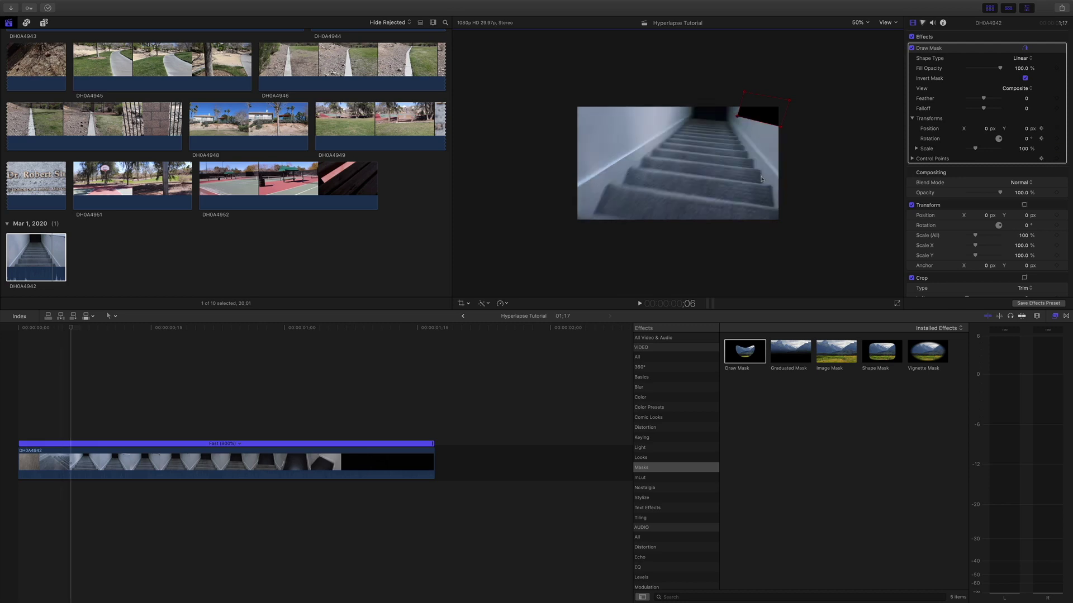
pyautogui.moveTo(769, 112)
pyautogui.mouseDown()
pyautogui.moveTo(717, 114)
pyautogui.moveTo(731, 125)
pyautogui.moveTo(732, 103)
pyautogui.moveTo(692, 106)
pyautogui.mouseUp()
pyautogui.press('Right')
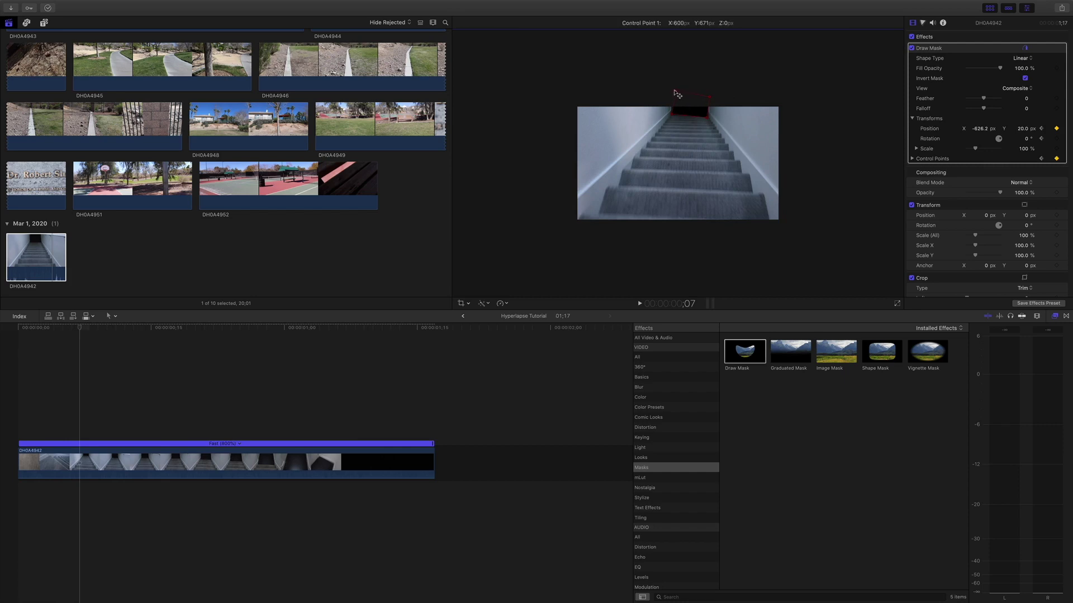
pyautogui.moveTo(707, 118); pyautogui.dragTo(708, 96)
# Step: Track the doorway frame by frame from frame 8 to 1;04, moving and reshaping the mask to match the growing opening
pyautogui.press('Right')
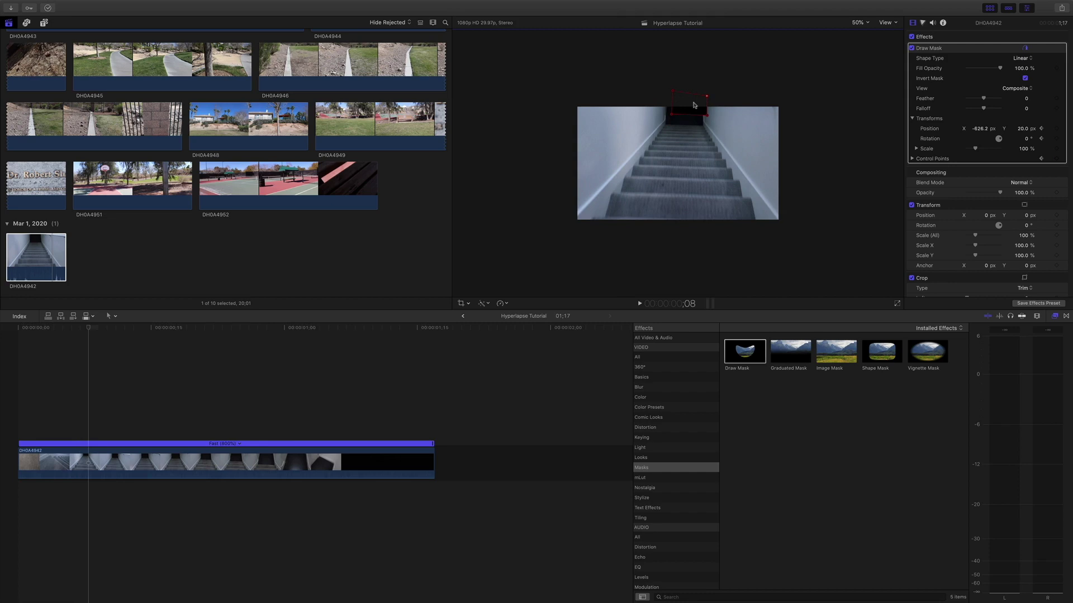
pyautogui.press('Right')
pyautogui.press('Right')
pyautogui.moveTo(692, 112); pyautogui.dragTo(723, 201)
pyautogui.press('Right')
pyautogui.press('Right')
pyautogui.press('Right')
pyautogui.press('Right')
pyautogui.press('Right')
pyautogui.press('Right')
pyautogui.press('Right')
pyautogui.press('Right')
pyautogui.press('Right')
pyautogui.press('Right')
pyautogui.press('Right')
pyautogui.press('Right')
pyautogui.press('Right')
pyautogui.press('Right')
pyautogui.press('Right')
pyautogui.press('Right')
pyautogui.press('Right')
pyautogui.press('Right')
pyautogui.press('Right')
pyautogui.press('Right')
pyautogui.press('Right')
pyautogui.press('Right')
pyautogui.press('Right')
pyautogui.press('Right')
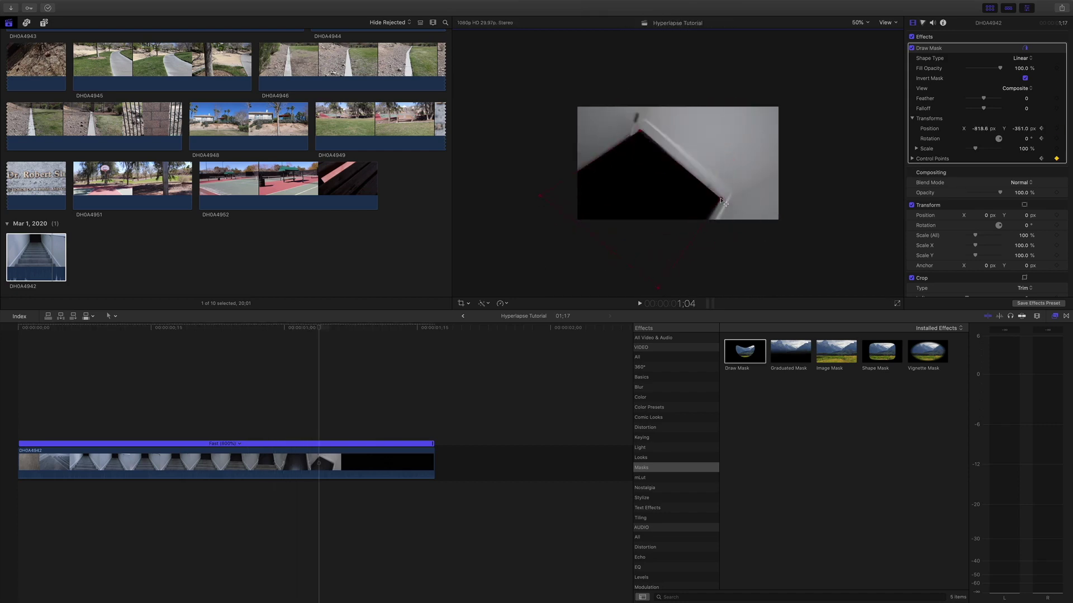
# Step: Keep reshaping the mask over the remaining frames until it covers the whole picture at the clip's end, and play the result
pyautogui.press('Right')
pyautogui.press('Right')
pyautogui.press('Right')
pyautogui.press('Right')
pyautogui.press('Right')
pyautogui.press('Right')
pyautogui.press('Right')
pyautogui.press('Right')
pyautogui.press('Right')
pyautogui.press('Right')
pyautogui.press('Right')
pyautogui.press('Right')
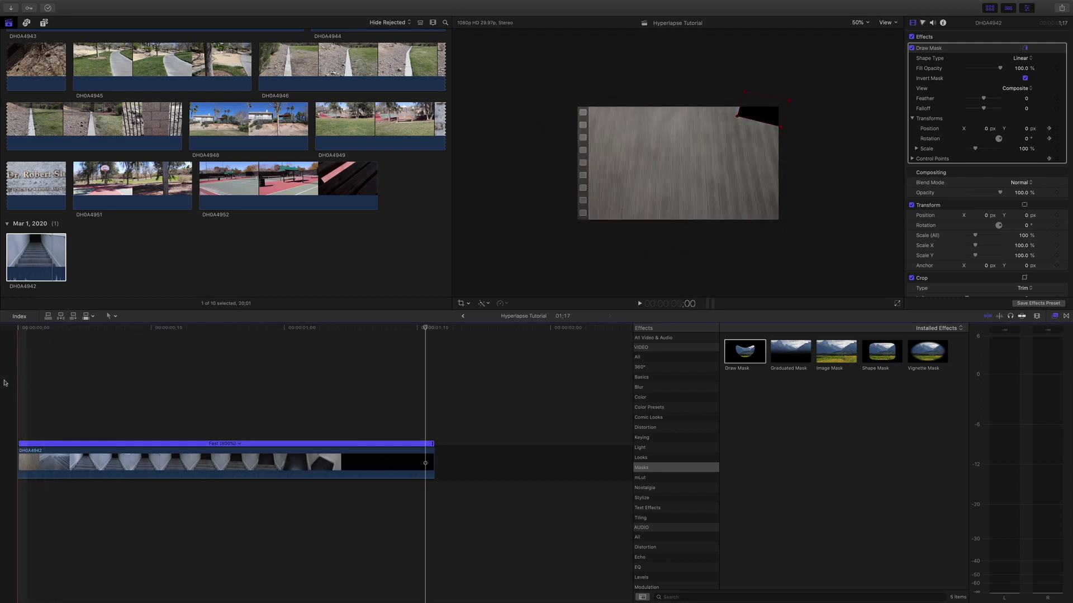
pyautogui.press('space')
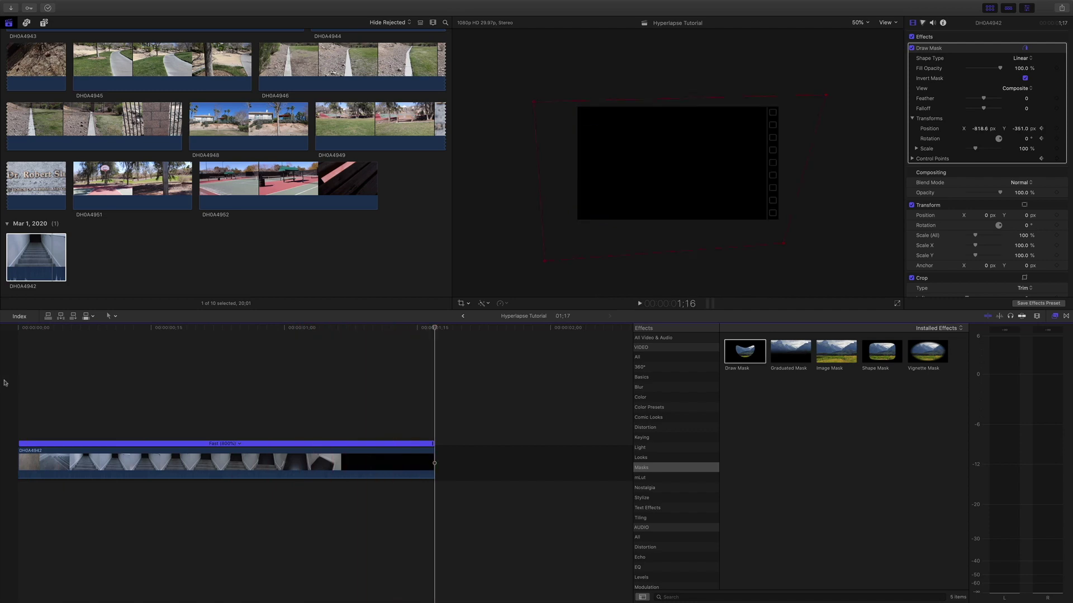
# Step: Move the mask above the picture, out of view, at the clip's first frame and reposition it there at frame 4
pyautogui.press('Home')
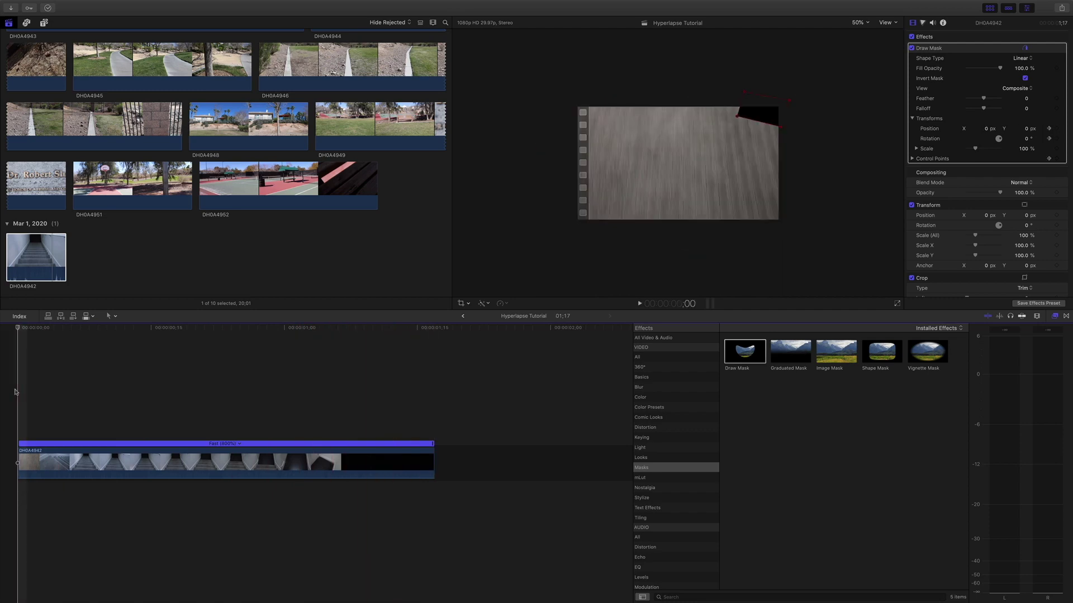
pyautogui.moveTo(740, 116); pyautogui.dragTo(786, 97)
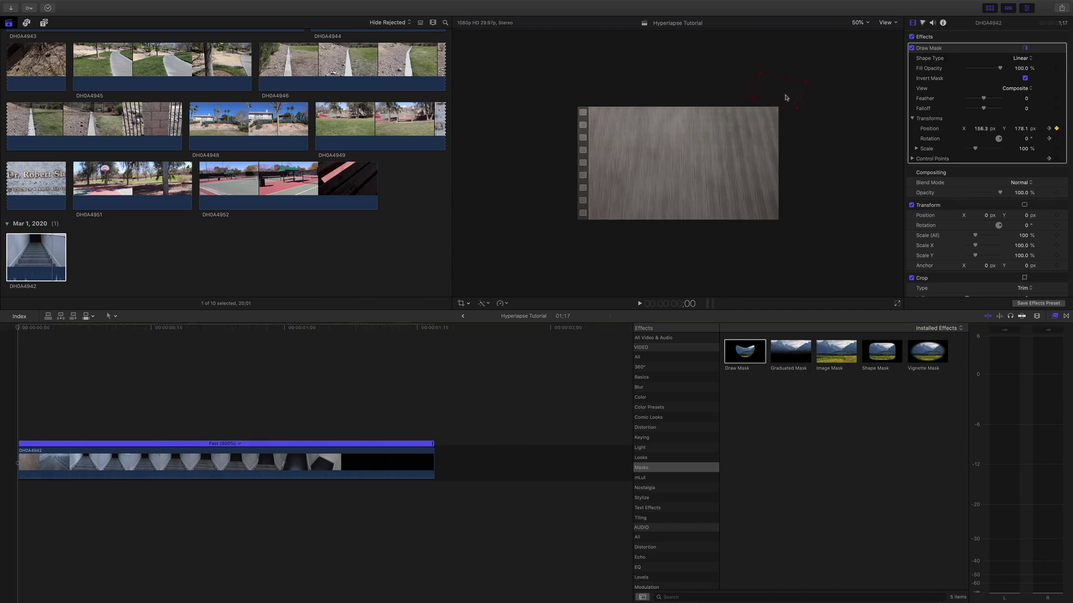
pyautogui.press('Right')
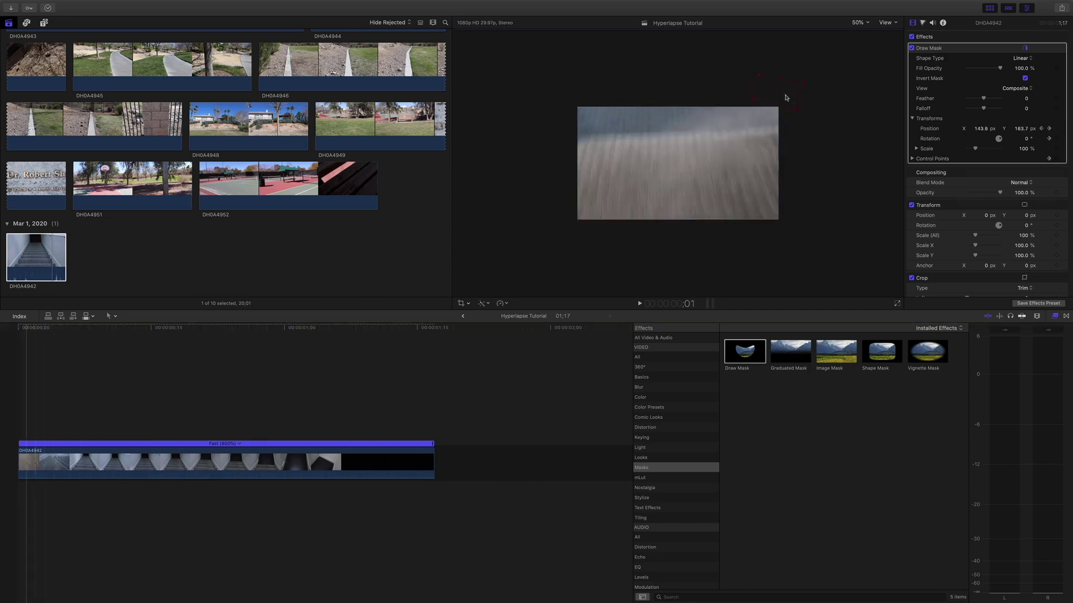
pyautogui.press('Right')
pyautogui.press('Right')
pyautogui.press('Right')
pyautogui.moveTo(783, 96); pyautogui.dragTo(788, 91)
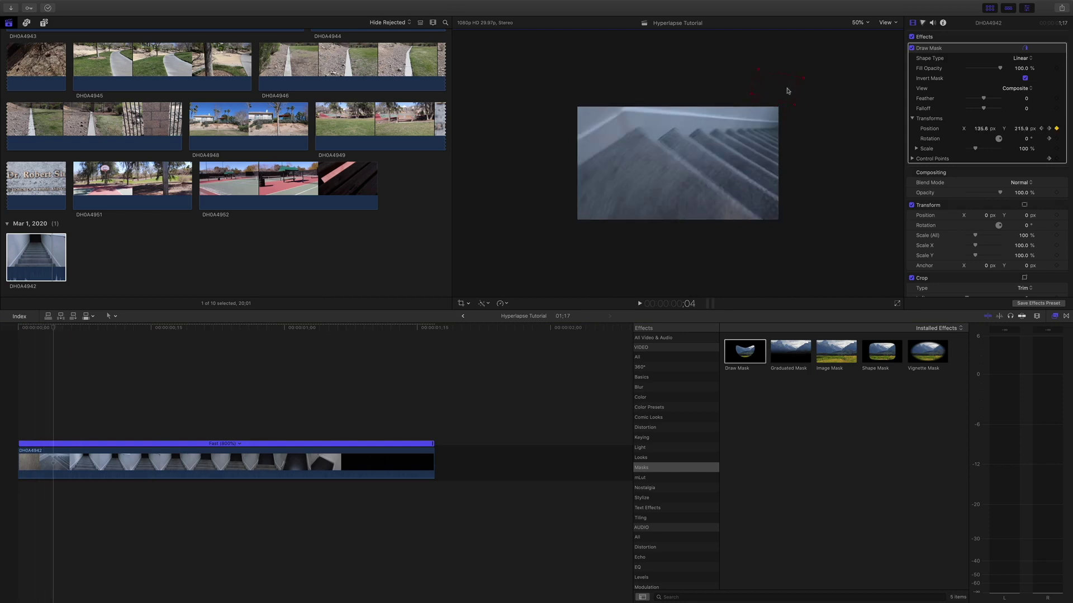
# Step: Step through the frames after frame 4 to check the mask against the doorway, and play the clip
pyautogui.press('Right')
pyautogui.press('Right')
pyautogui.press('Right')
pyautogui.press('Right')
pyautogui.press('Right')
pyautogui.press('Right')
pyautogui.press('Right')
pyautogui.press('Right')
pyautogui.press('Right')
pyautogui.press('Right')
pyautogui.press('Right')
pyautogui.press('Right')
pyautogui.press('space')
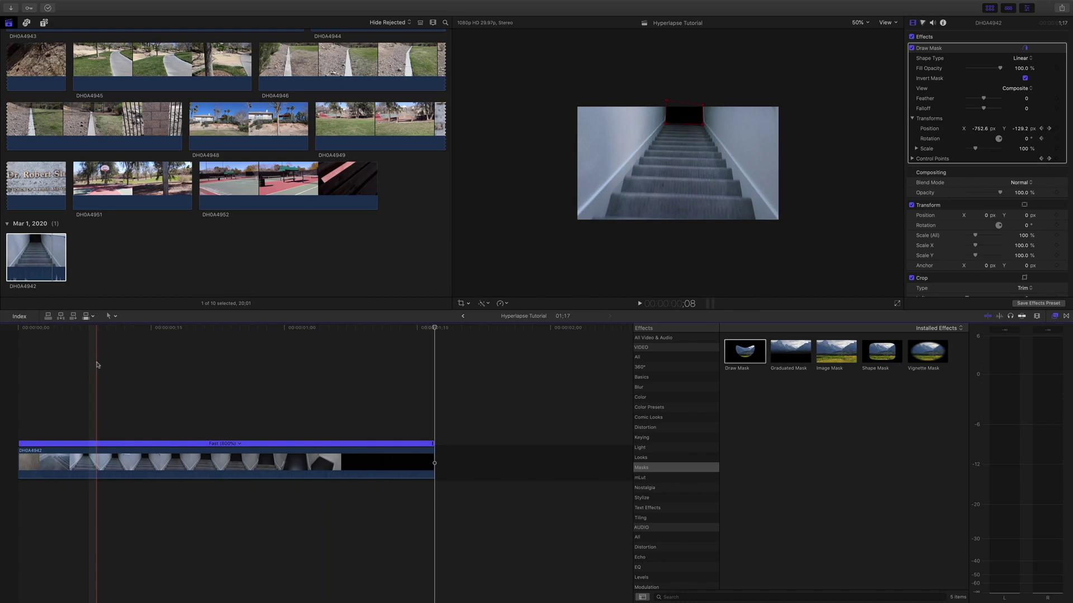
# Step: Place the DH0A4943 walkway clip beneath the stairway clip and shift it to start at frame 4
pyautogui.scroll(5, 136, 157)
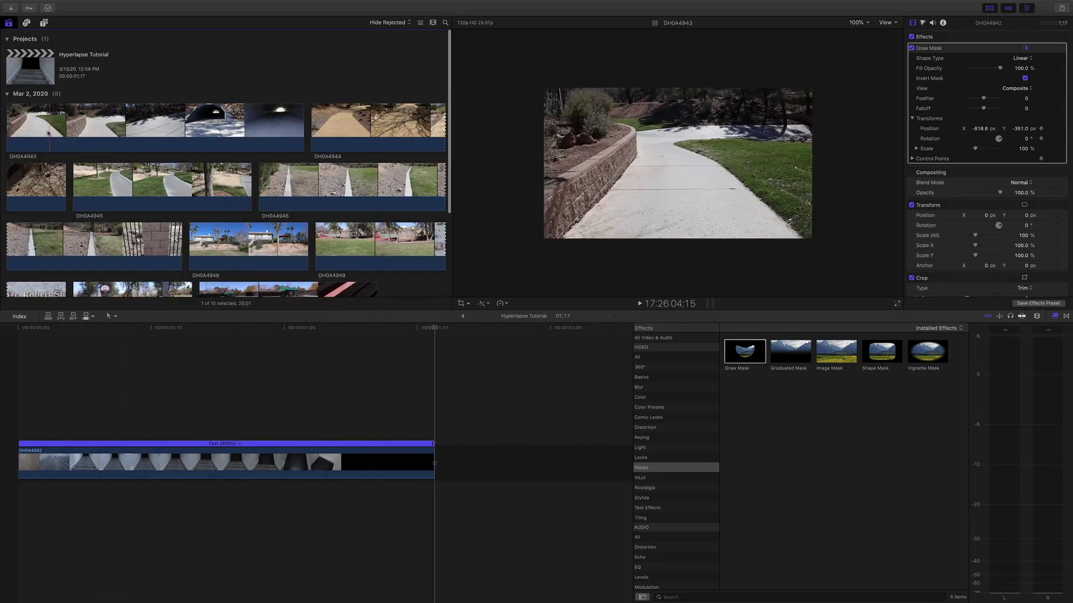
pyautogui.click(99, 120)
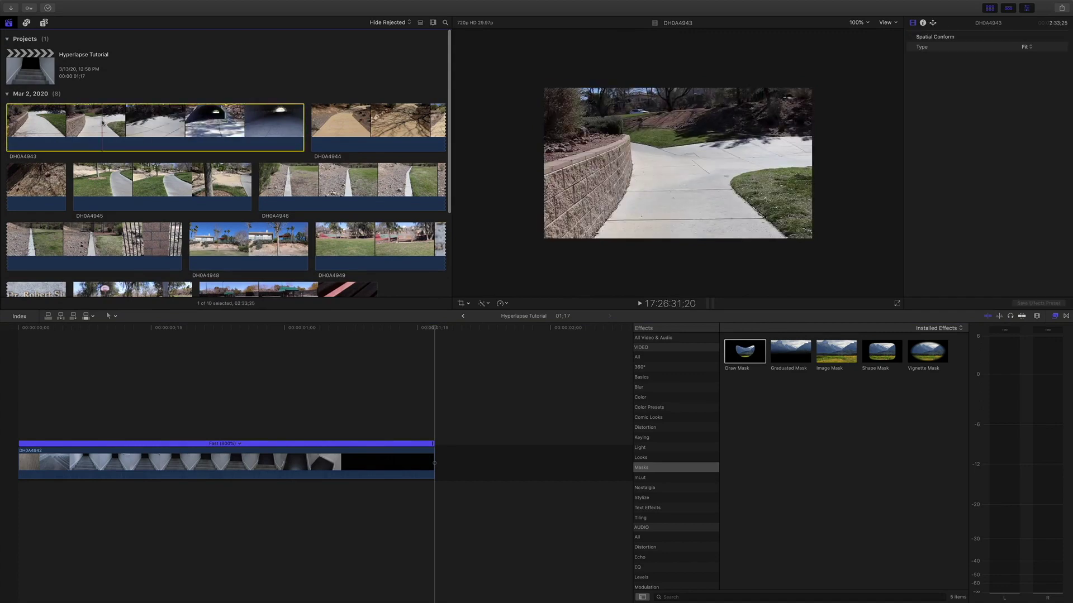
pyautogui.moveTo(101, 148); pyautogui.dragTo(15, 500)
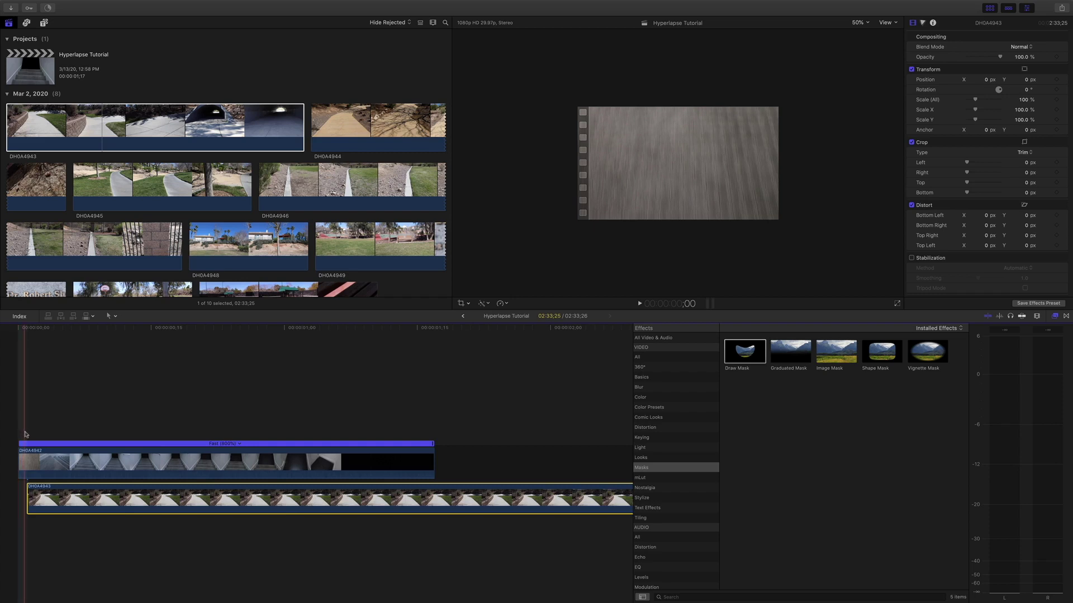
pyautogui.click(61, 469)
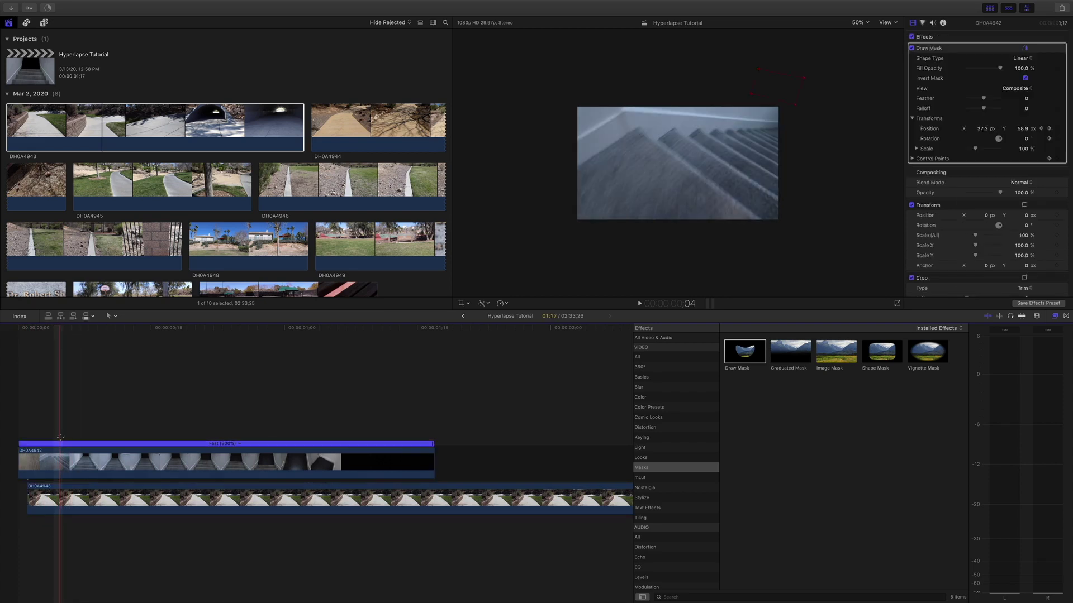
pyautogui.moveTo(99, 499); pyautogui.dragTo(121, 496)
# Step: Play the sequence from the start to check the walkway clip through the masked doorway
pyautogui.click(9, 521)
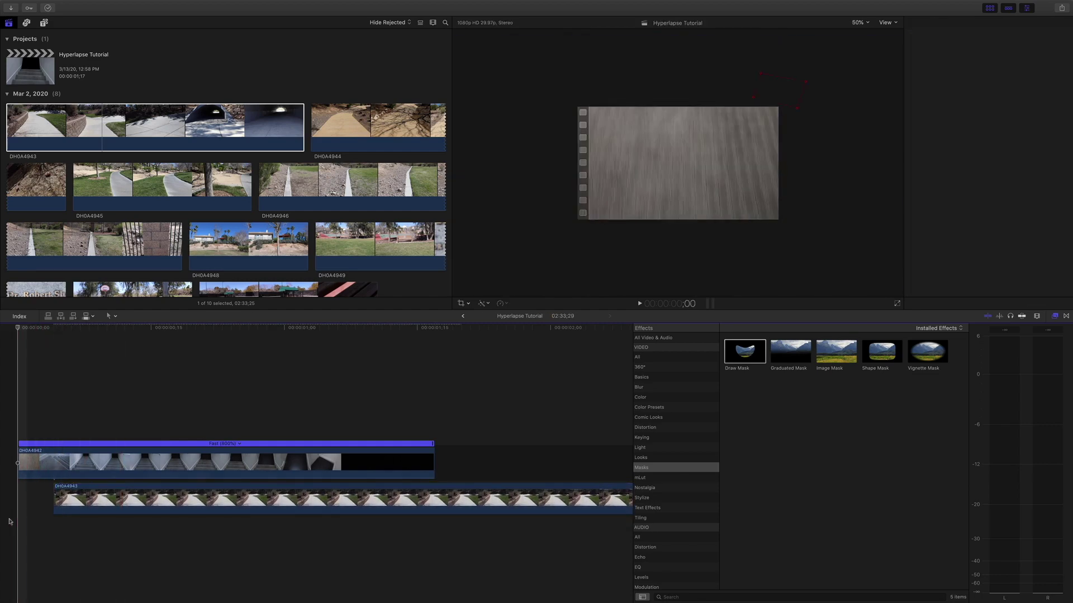
pyautogui.press('space')
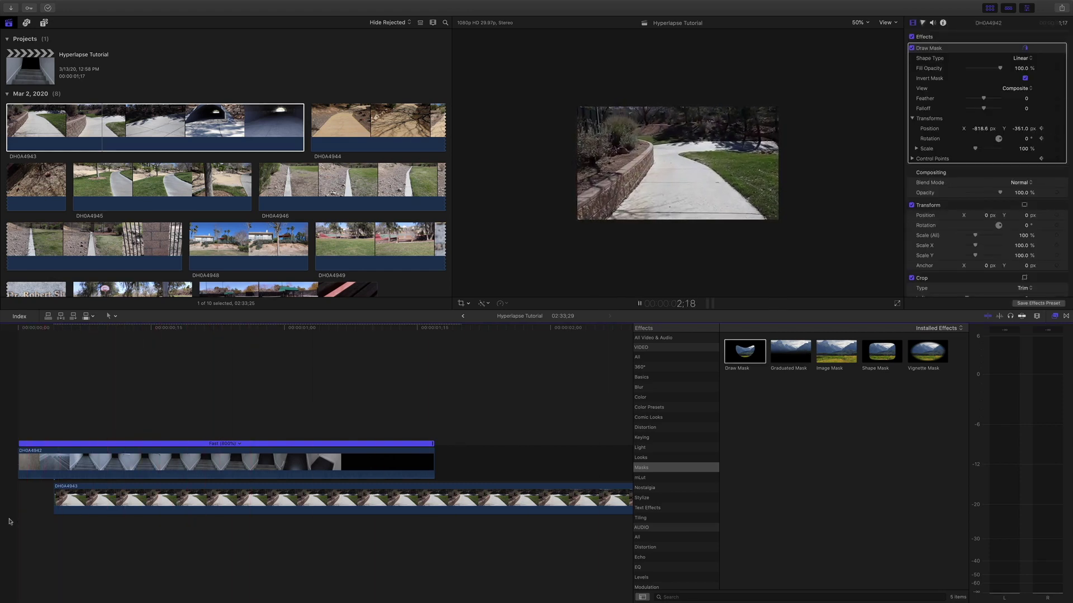
pyautogui.click(179, 522)
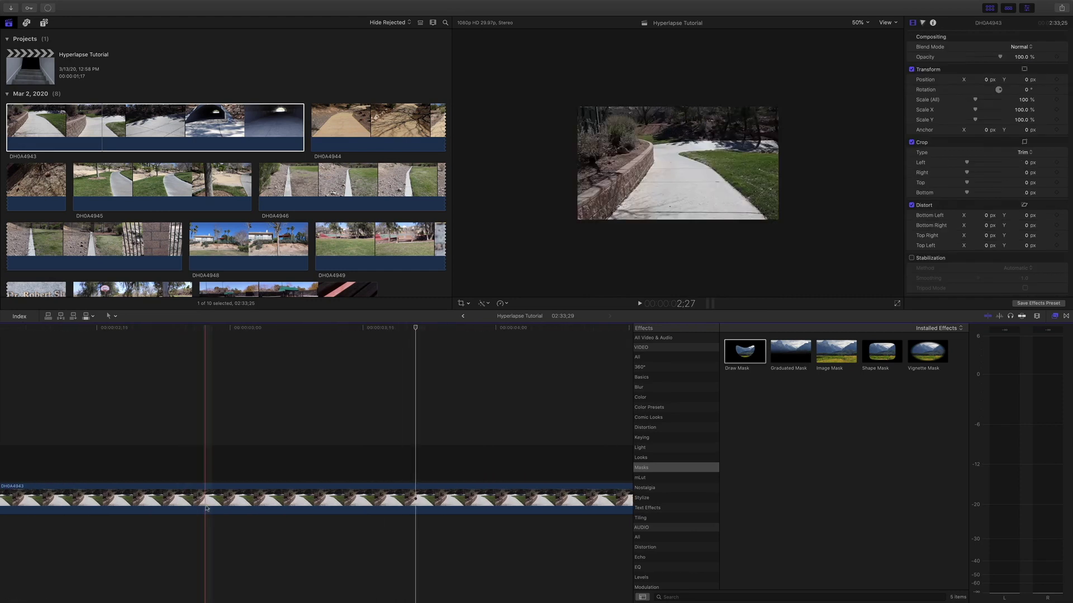
pyautogui.hscroll(-5, 207, 509)
pyautogui.hscroll(-3, 207, 508)
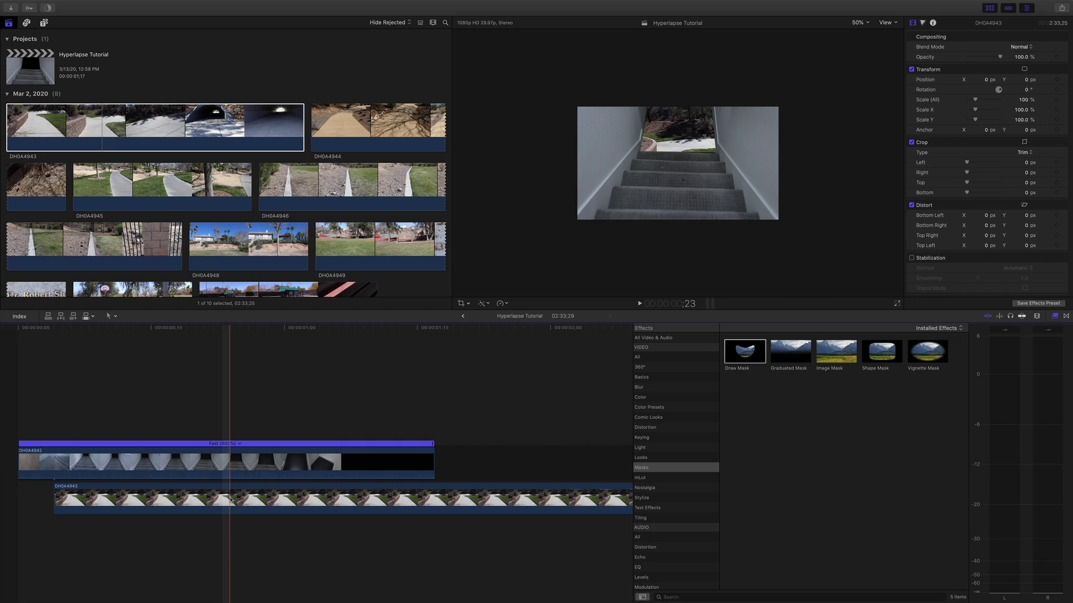
# Step: Reverse the playback of the DH0A4943 walkway clip beneath the stairway clip
pyautogui.click(287, 502)
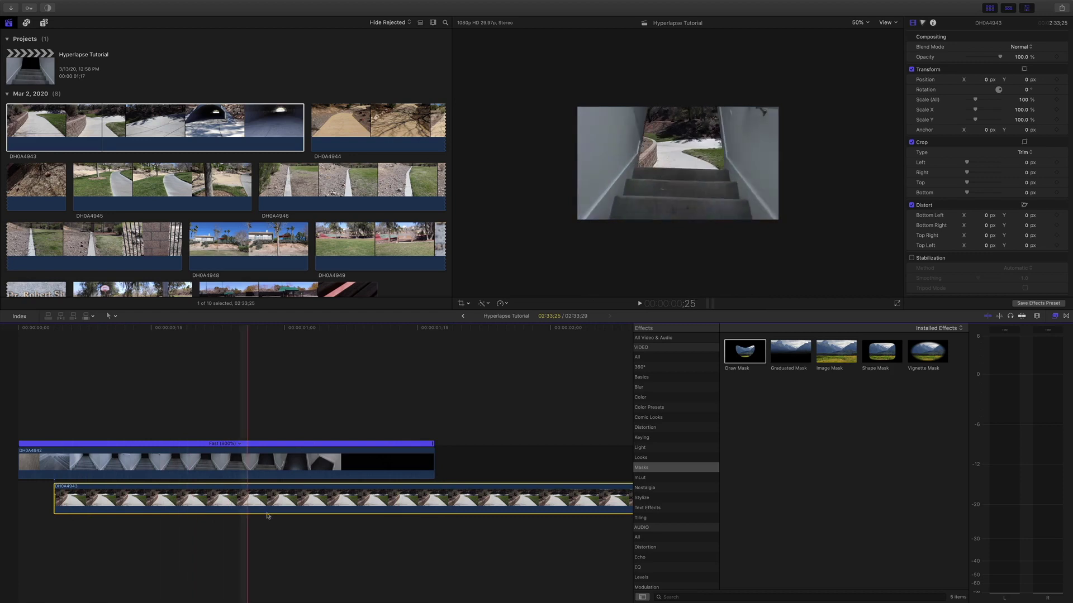
pyautogui.hscroll(2, 492, 515)
pyautogui.hscroll(10, 505, 515)
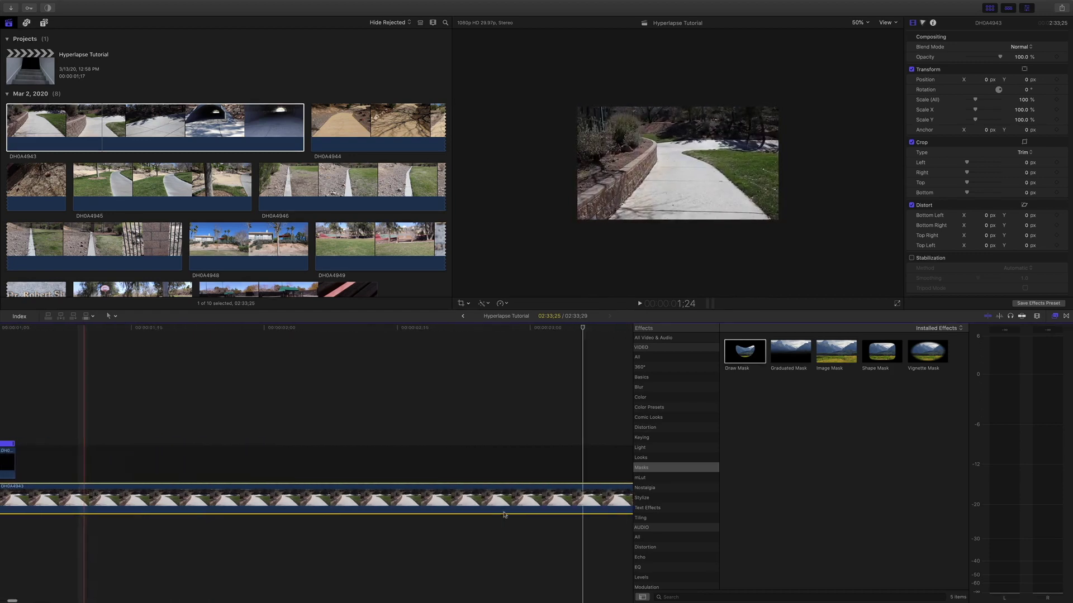
pyautogui.press('super+minus')
pyautogui.press('super+minus')
pyautogui.press('super+minus')
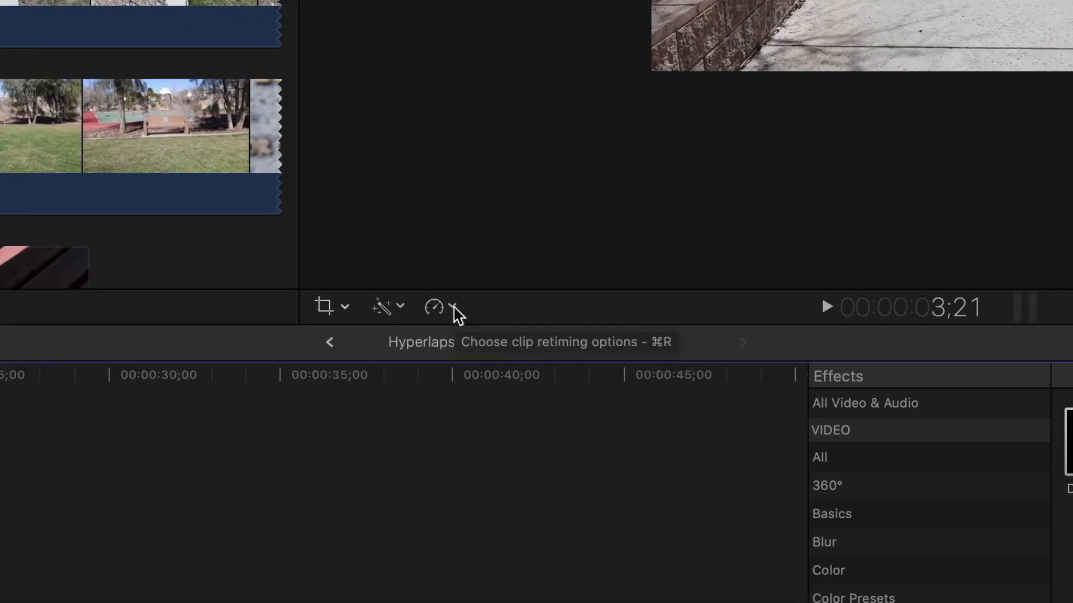
pyautogui.click(453, 308)
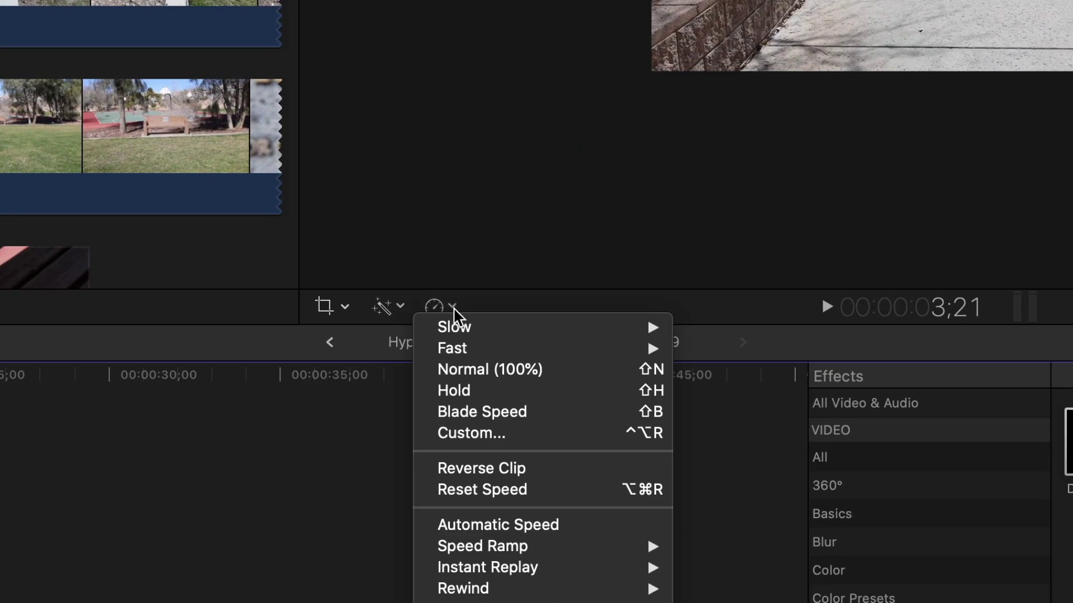
pyautogui.click(485, 473)
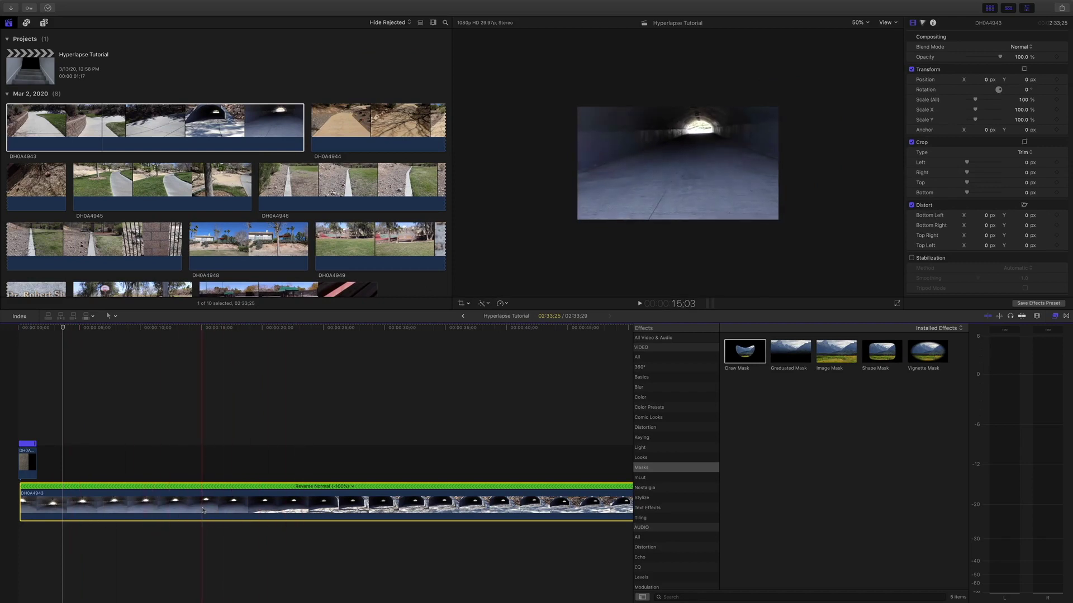
# Step: Set the reversed DH0A4943 clip's speed to Reverse Fast -20x
pyautogui.click(353, 489)
pyautogui.moveTo(372, 503)
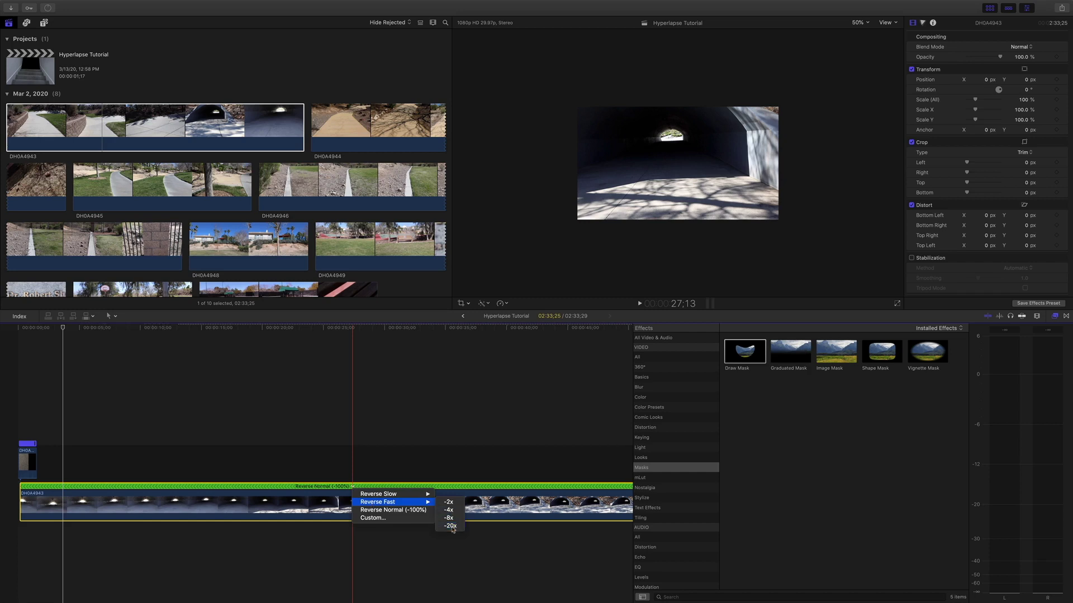
pyautogui.click(450, 526)
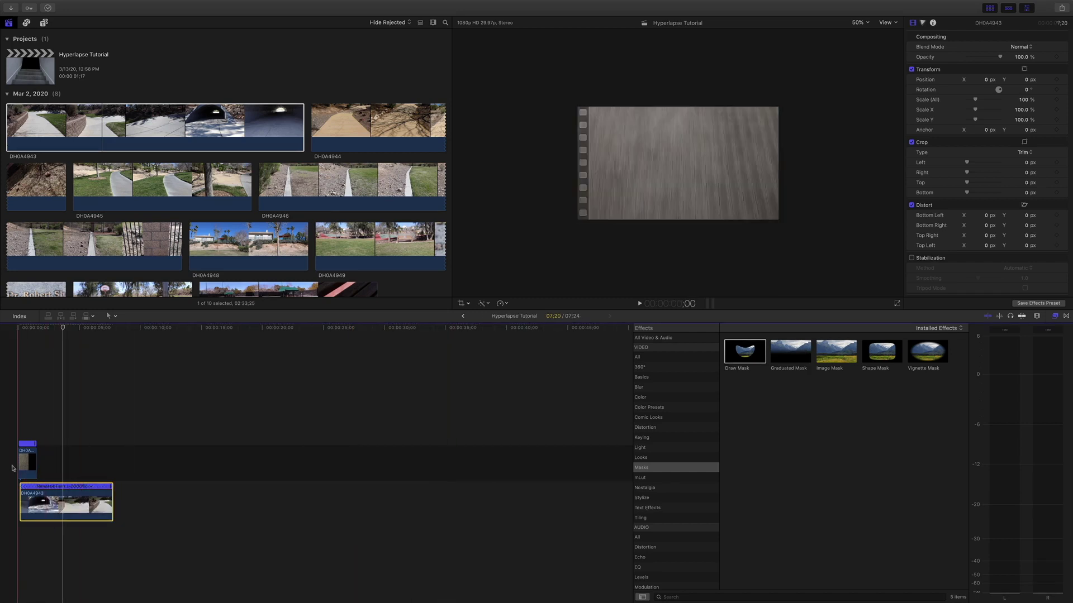
# Step: Play the sequence and retime the reversed DH0A4943 clip faster, to a duration of 6;12
pyautogui.press('space')
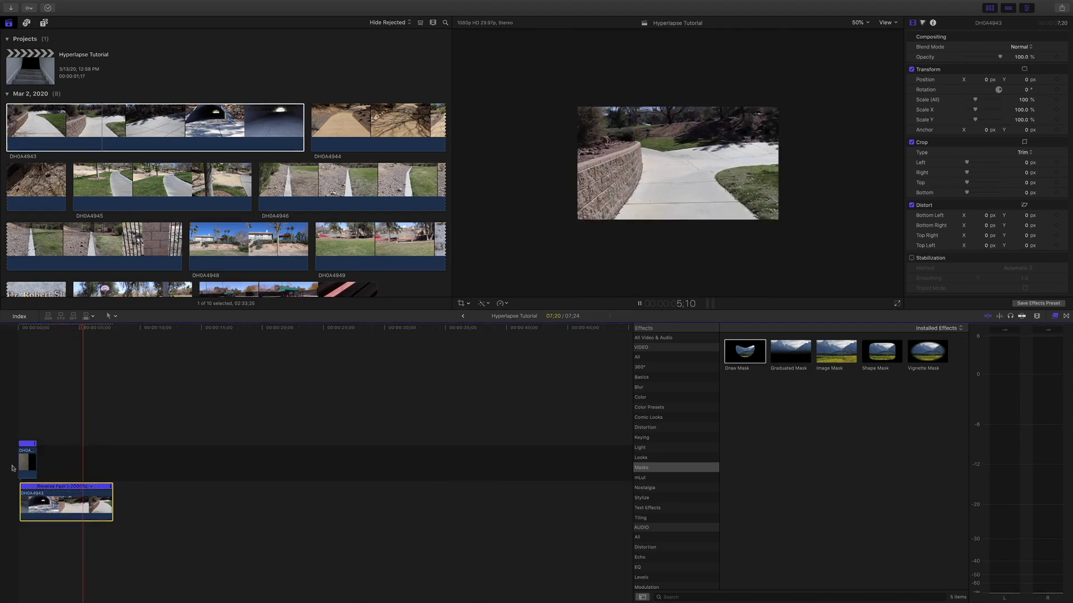
pyautogui.press('space')
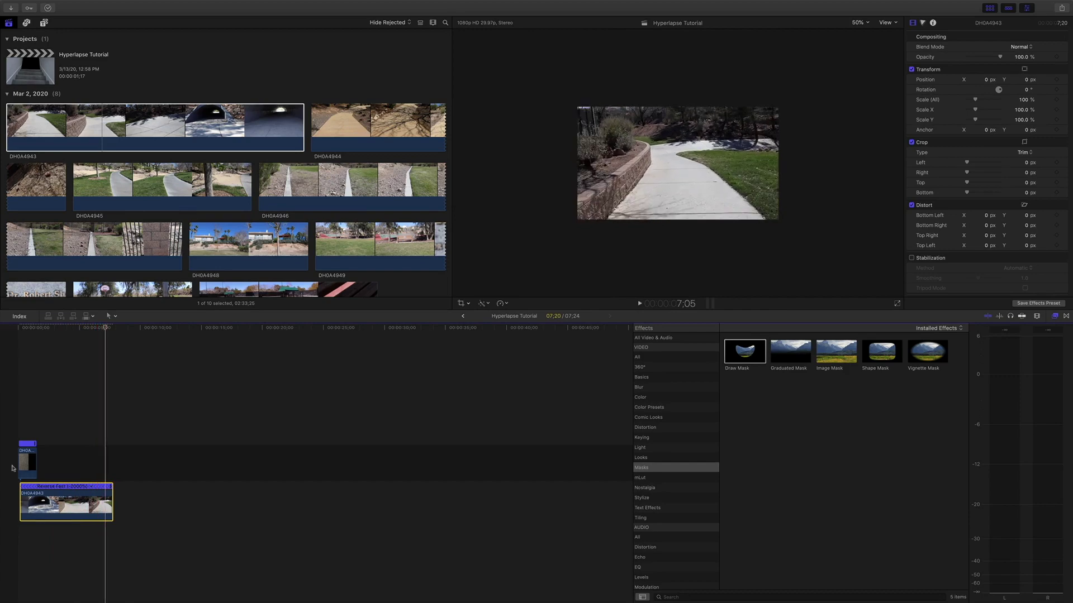
pyautogui.moveTo(111, 487); pyautogui.dragTo(97, 492)
pyautogui.press('space')
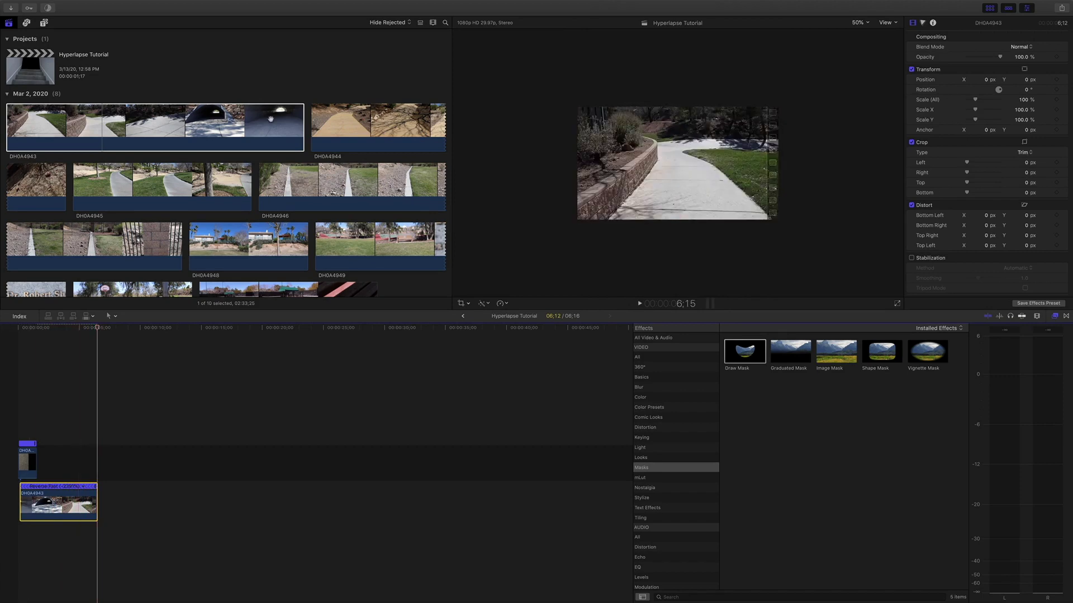
# Step: Add the DH0A4944 path clip after the stairway clip and move it below the main storyline, past the reversed clip's end
pyautogui.click(369, 133)
pyautogui.moveTo(370, 133); pyautogui.dragTo(151, 463)
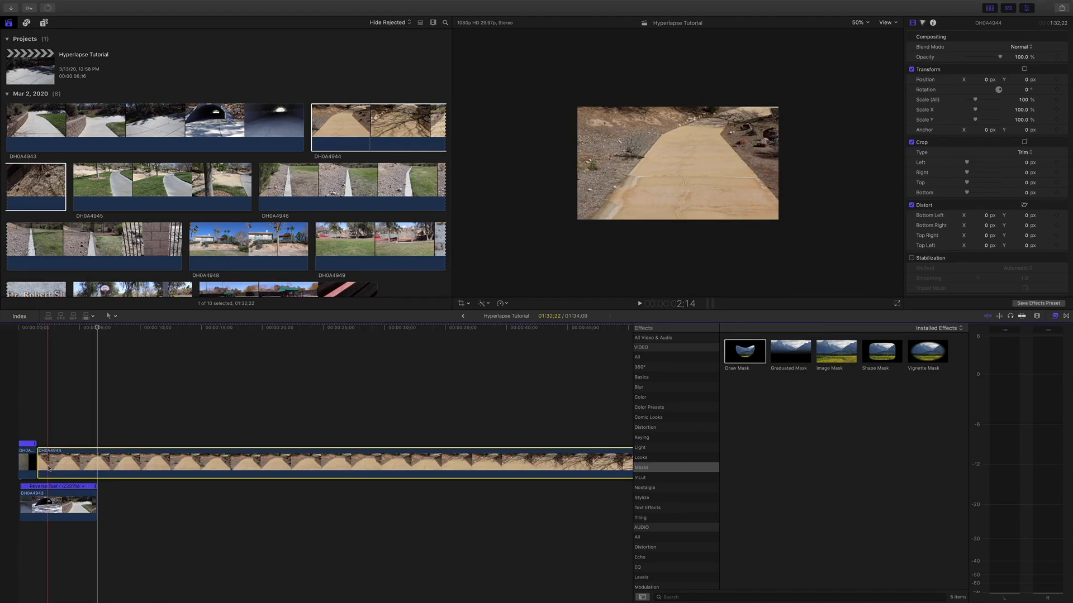
pyautogui.moveTo(38, 468)
pyautogui.mouseDown()
pyautogui.moveTo(59, 468)
pyautogui.moveTo(41, 467)
pyautogui.mouseUp()
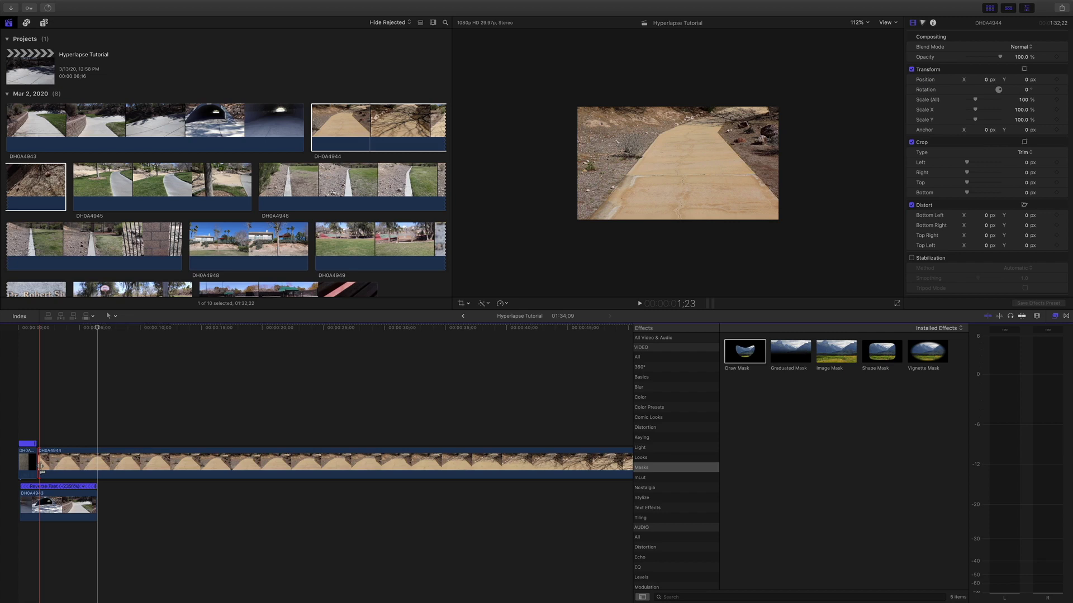
pyautogui.click(39, 466)
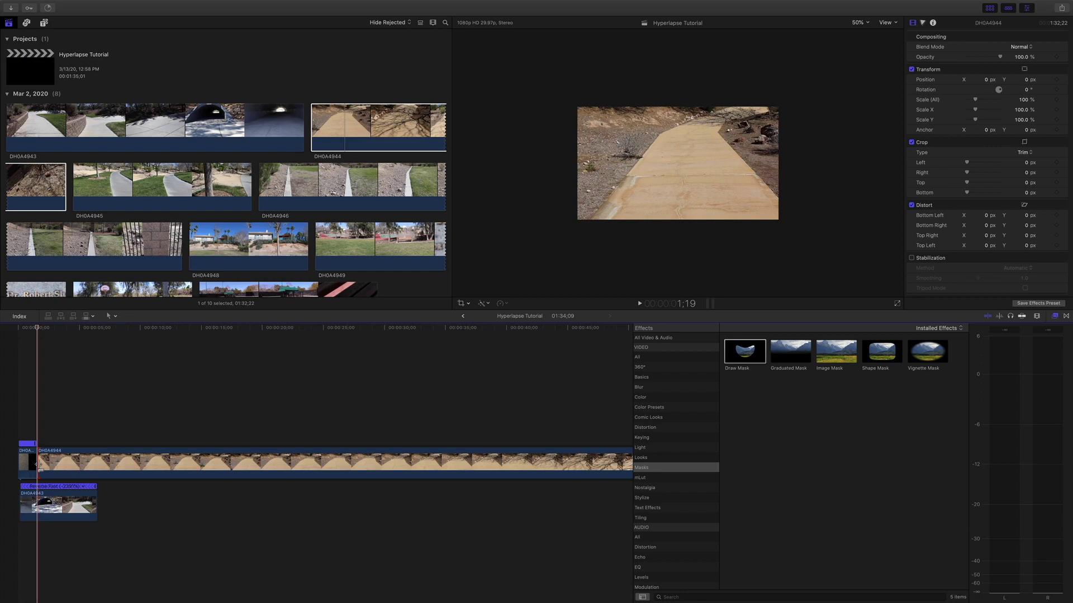
pyautogui.moveTo(39, 466); pyautogui.dragTo(134, 535)
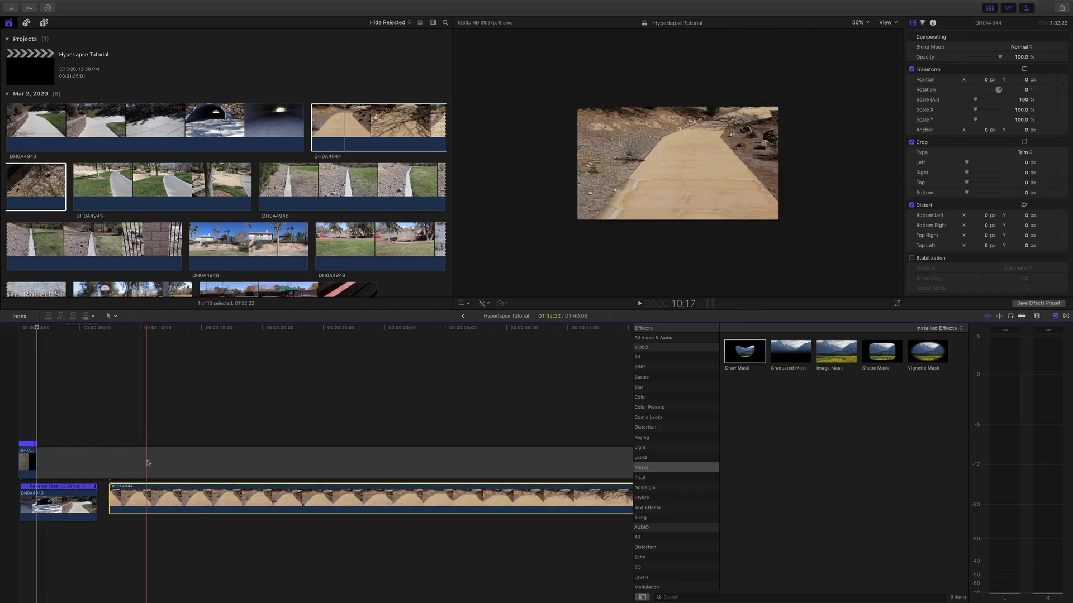
# Step: Cut the gap in the main storyline where the reversed clip ends and delete the part after the cut
pyautogui.press('b')
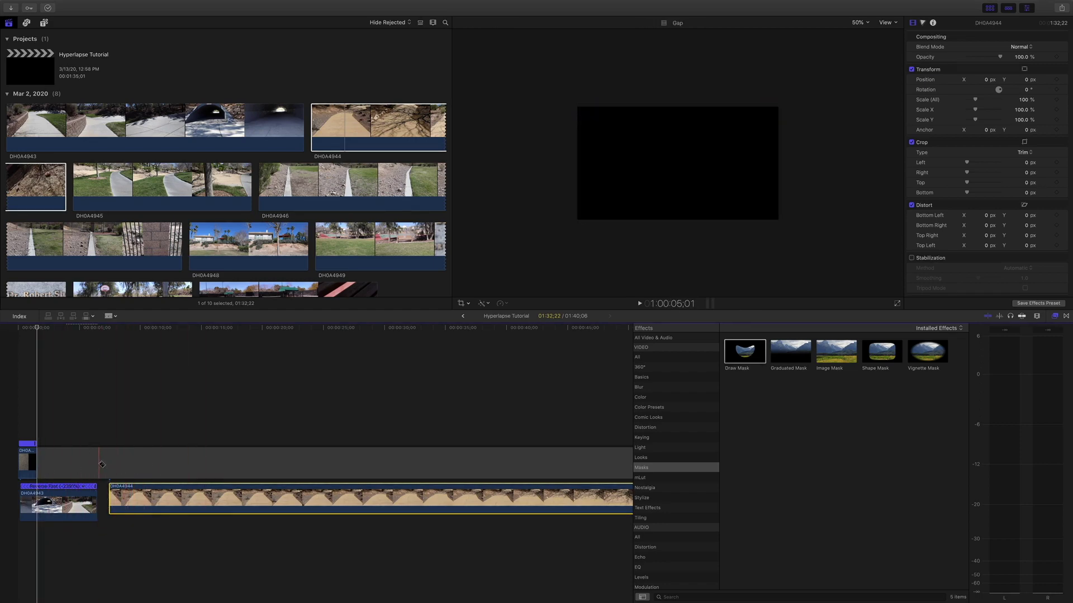
pyautogui.click(101, 464)
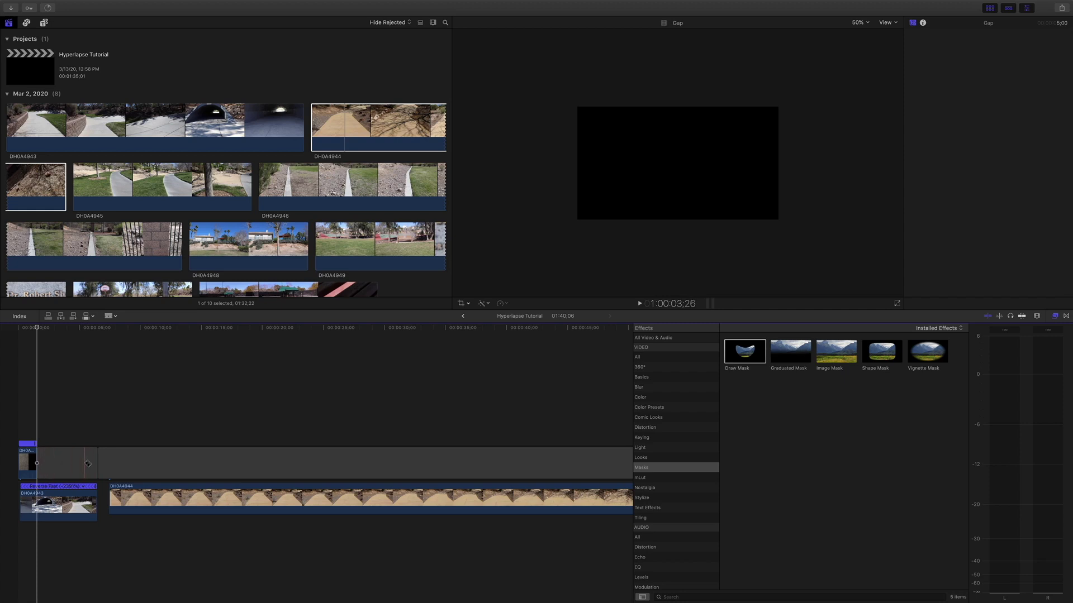
pyautogui.press('a')
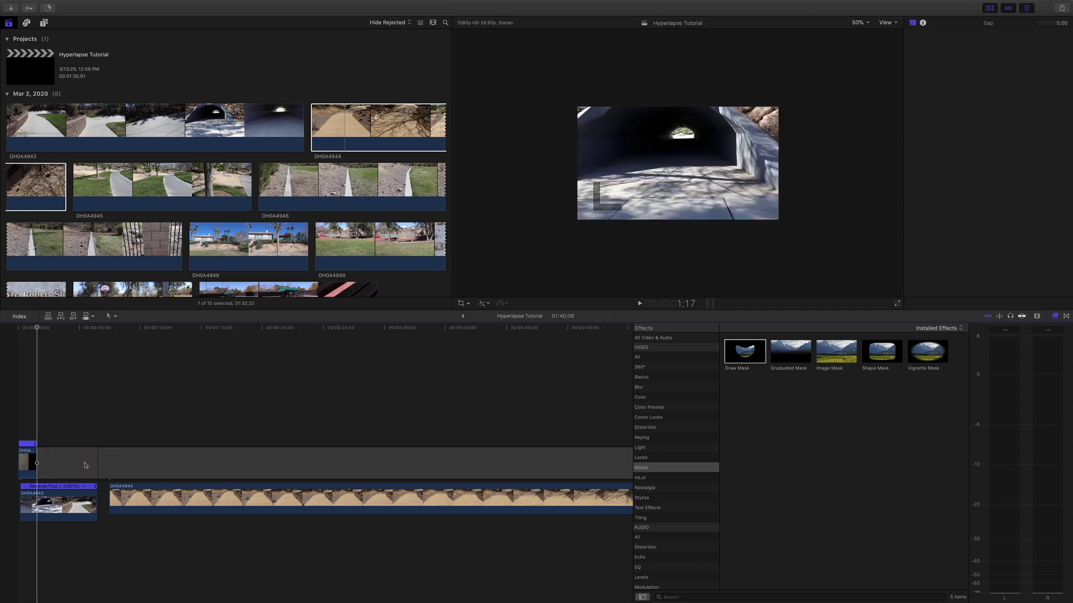
pyautogui.click(147, 465)
pyautogui.press('Delete')
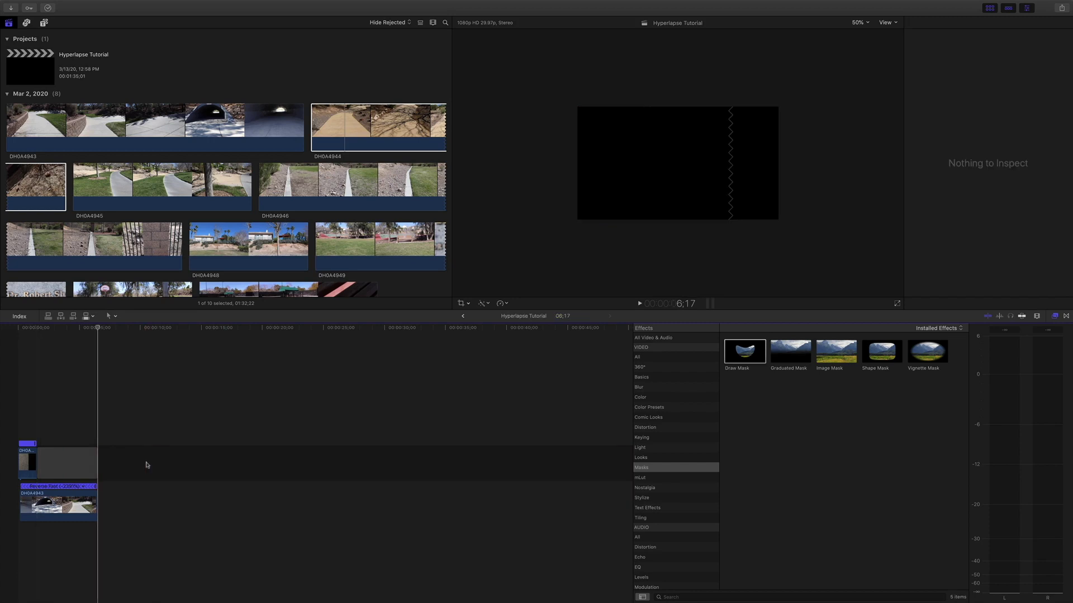
# Step: Place the DH0A4944 path clip directly after the shortened gap in the main storyline and play the sequence
pyautogui.press('super+z')
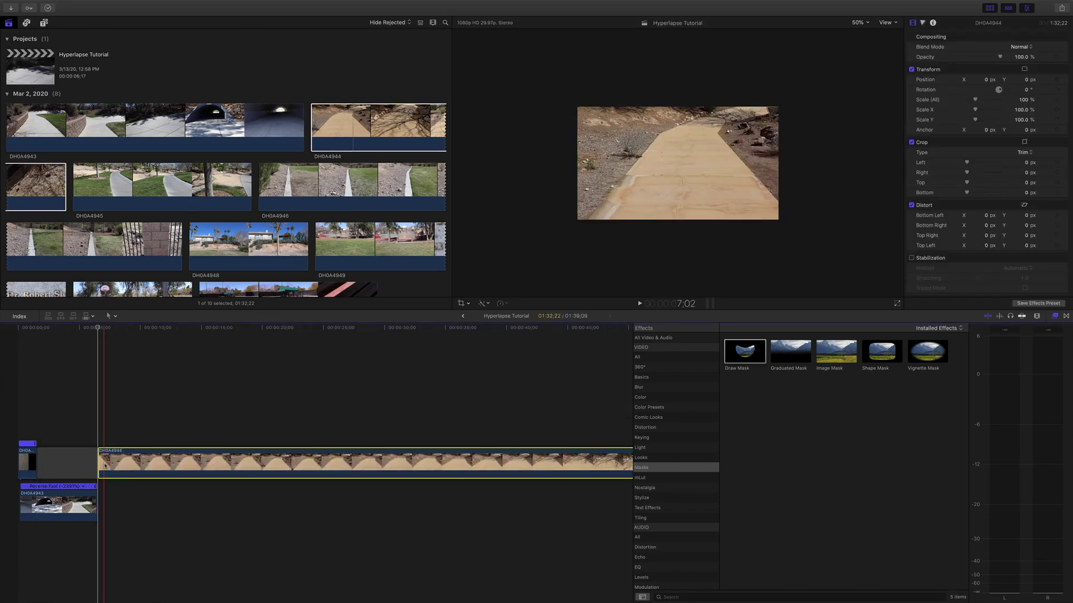
pyautogui.press('space')
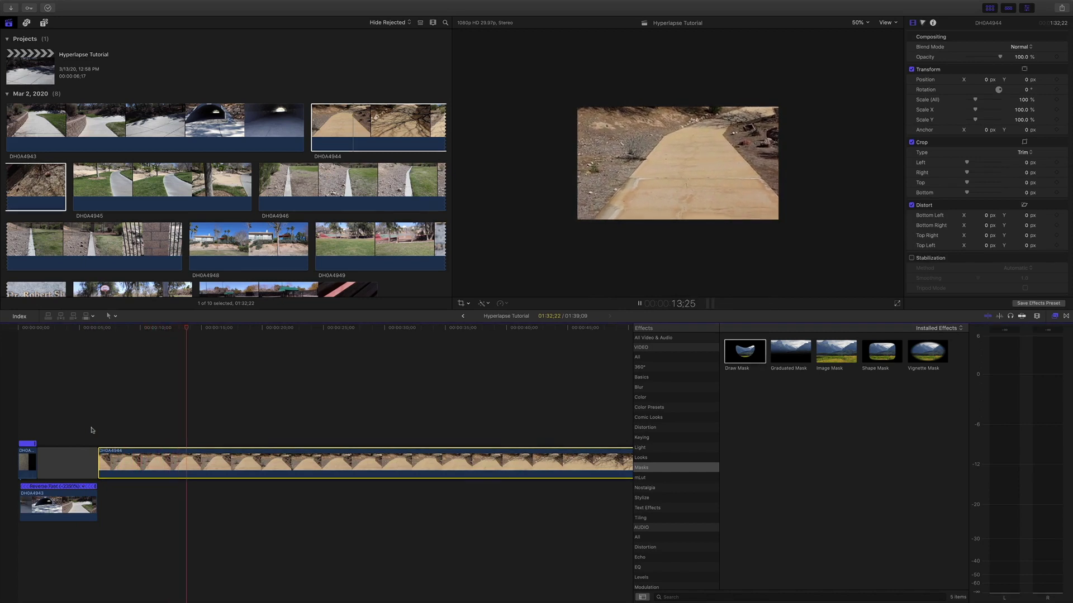
pyautogui.press('space')
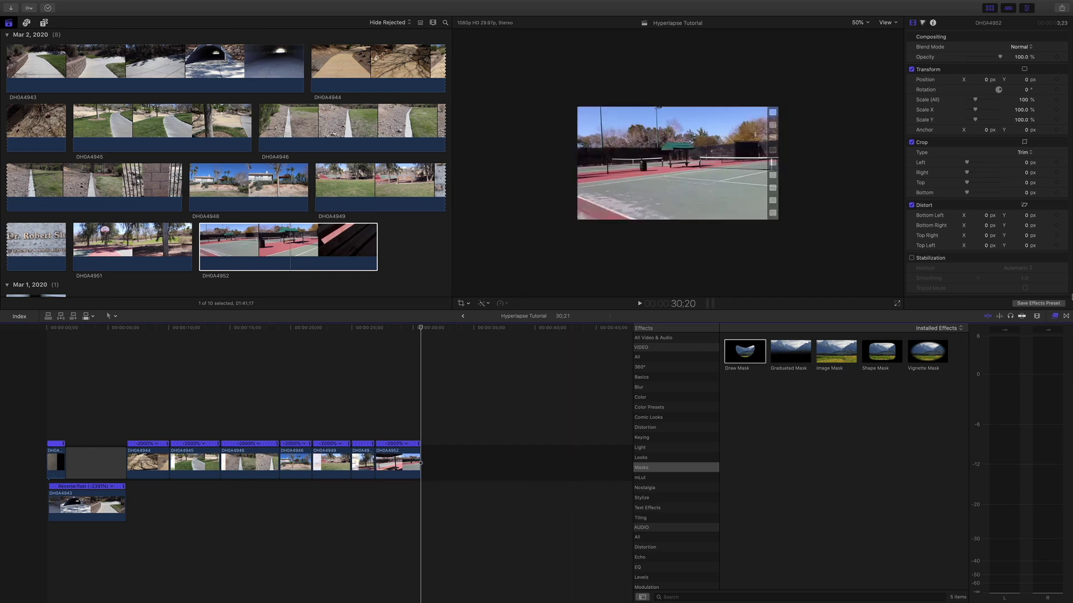
# Step: Apply a Cross Dissolve transition to the end of the final clip, DH0A4952
pyautogui.click(1066, 316)
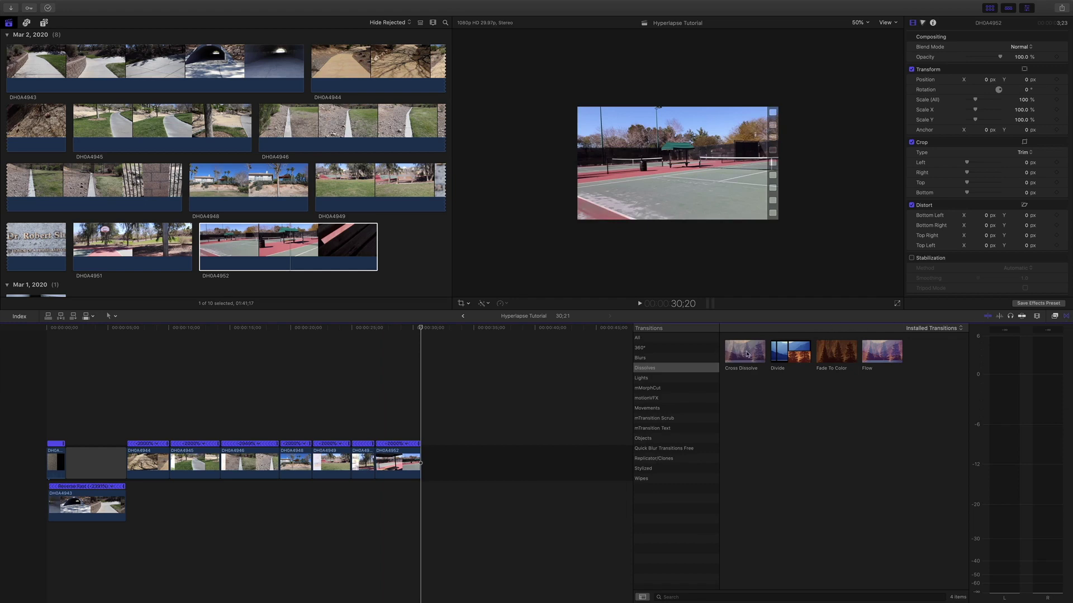
pyautogui.moveTo(747, 354); pyautogui.dragTo(412, 471)
pyautogui.hotkey('shift', '?')
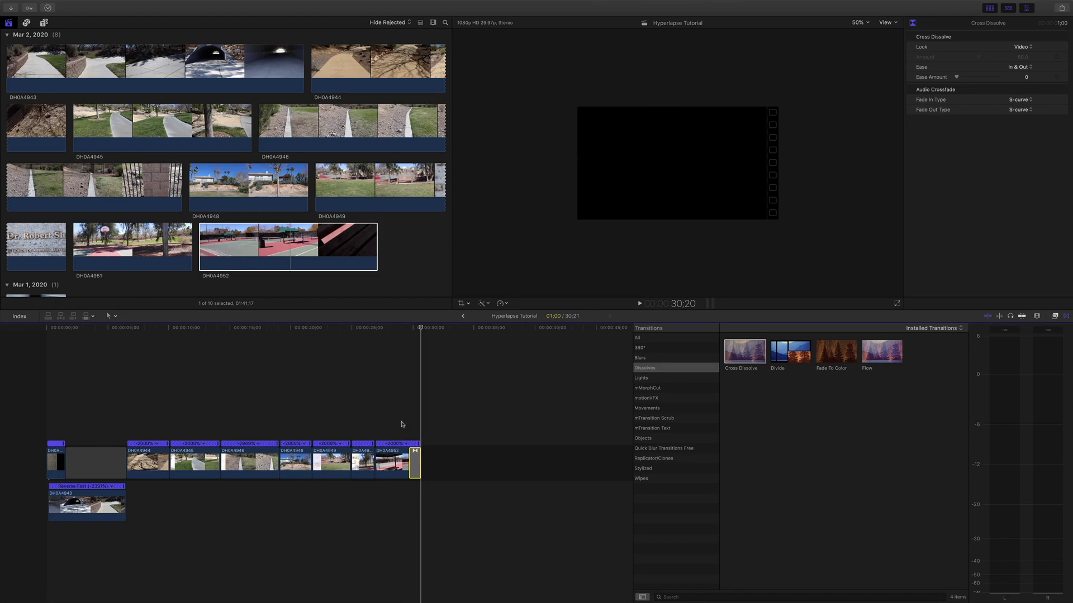
pyautogui.click(421, 484)
# Step: Add the we-rise-generdyn-musicbed-licensed track beneath the clips from the sequence start and trim its beginning, leaving a duration of 2:58;20
pyautogui.press('super+shift+1')
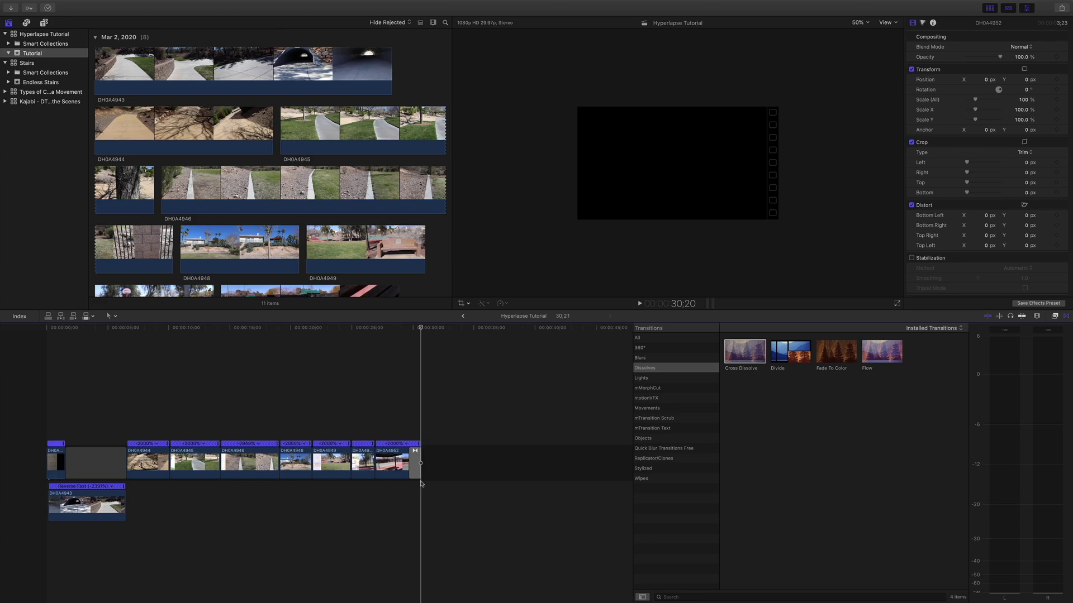
pyautogui.scroll(5, 218, 134)
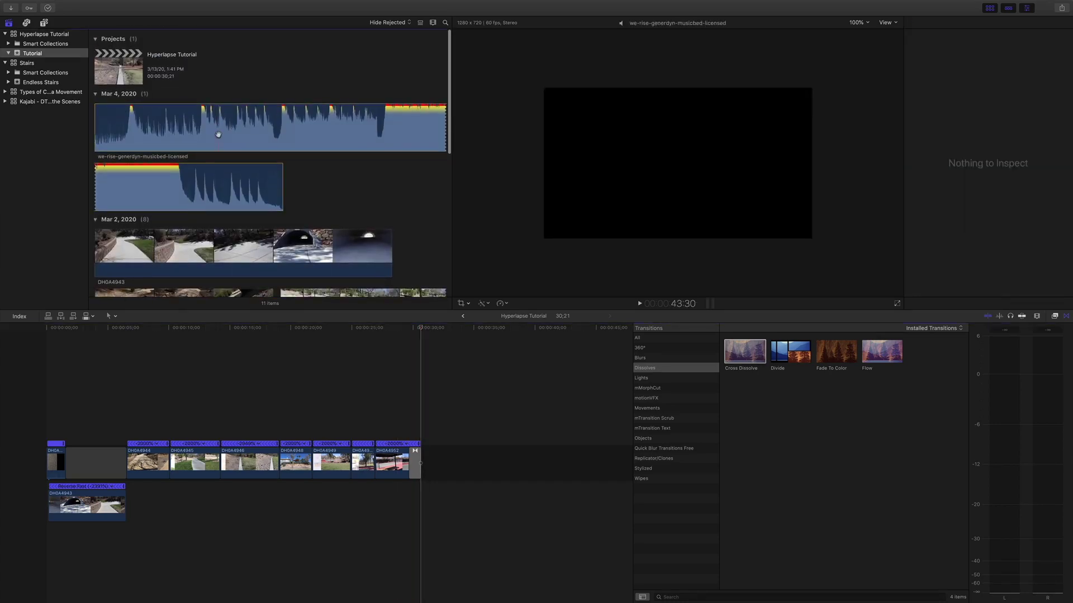
pyautogui.click(218, 135)
pyautogui.moveTo(218, 135); pyautogui.dragTo(42, 540)
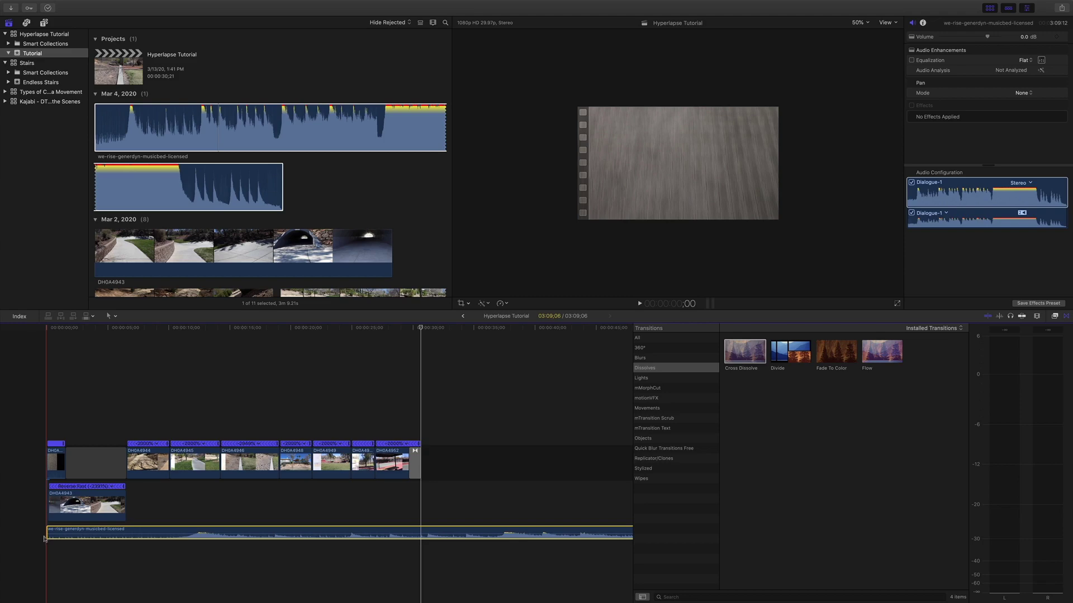
pyautogui.moveTo(47, 531); pyautogui.dragTo(175, 531)
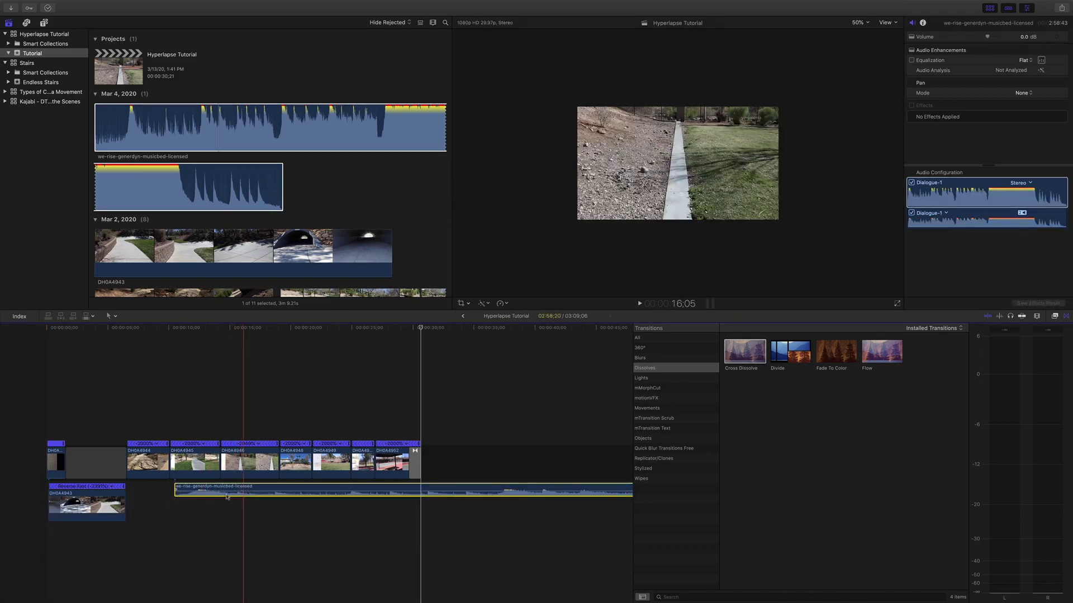
# Step: Return the music track to the sequence start by undoing its last shift, and play the sequence from the beginning
pyautogui.press('super+z')
pyautogui.press('Home')
pyautogui.press('space')
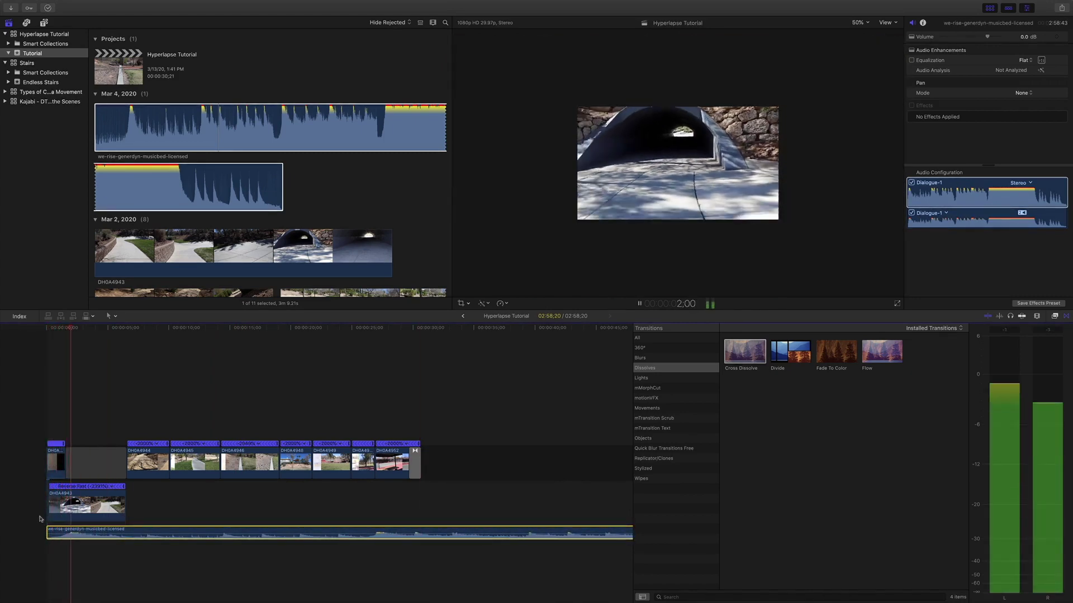
pyautogui.press('space')
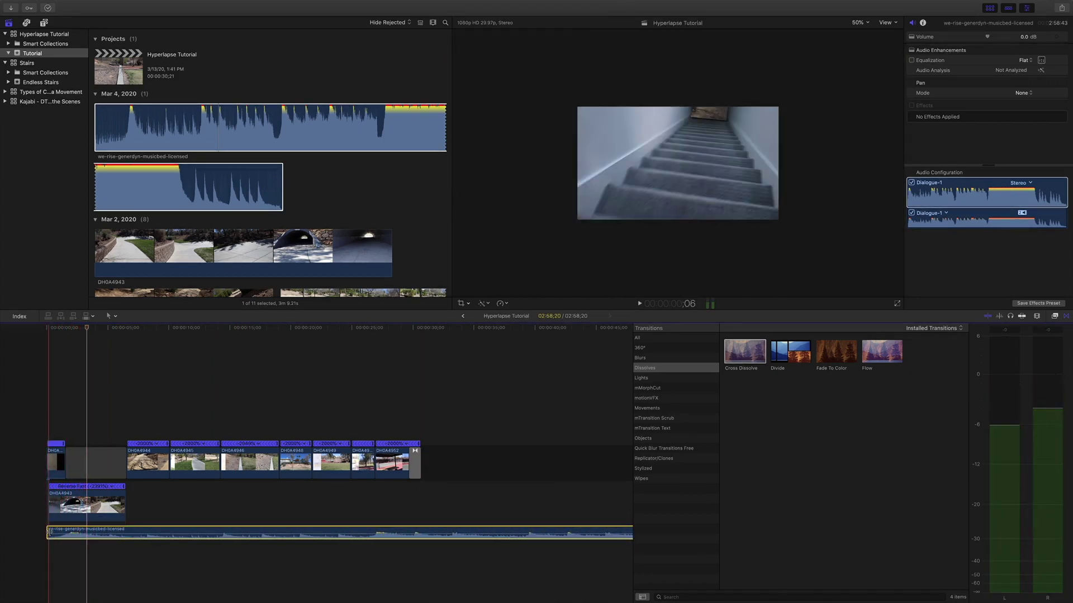
# Step: Trim the music track's beginning slightly to a duration of 2:57;17, keeping it at the sequence start, and play the sequence through
pyautogui.moveTo(46, 532)
pyautogui.mouseDown()
pyautogui.moveTo(60, 532)
pyautogui.moveTo(38, 525)
pyautogui.mouseUp()
pyautogui.press('space')
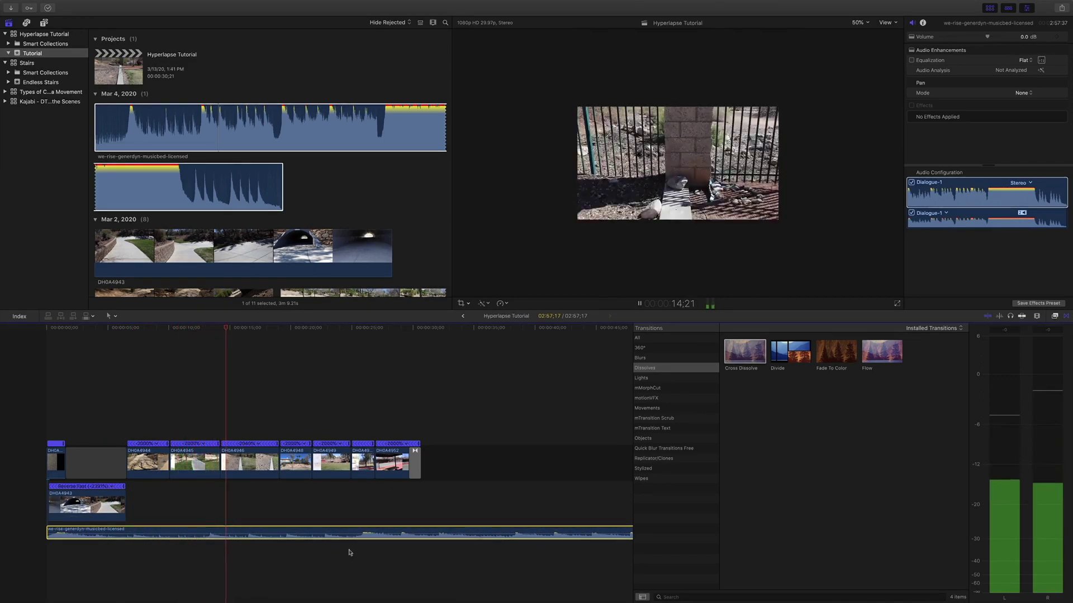
pyautogui.click(354, 514)
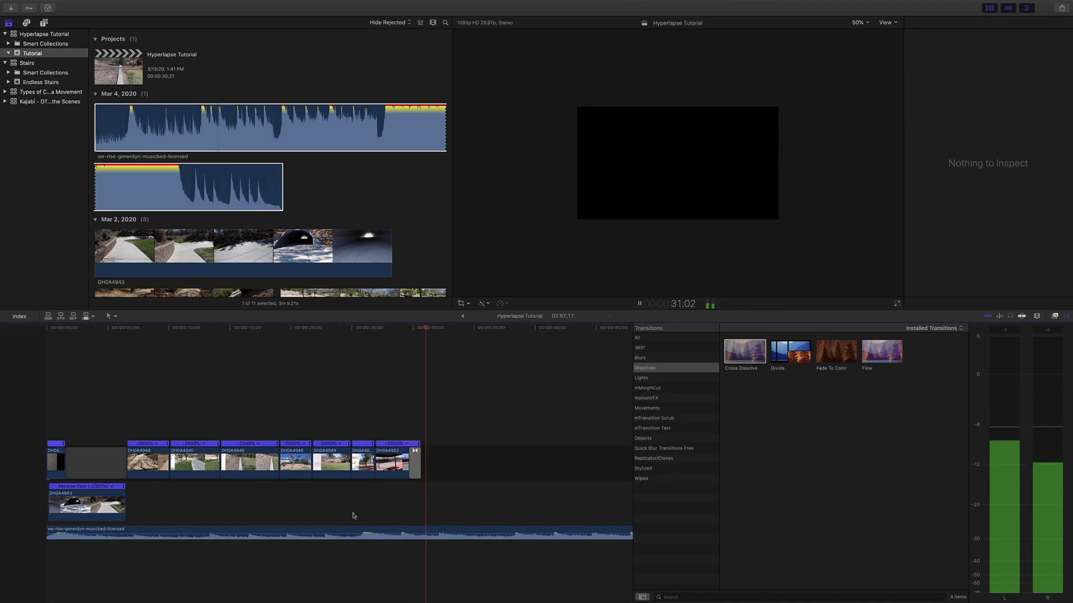
pyautogui.press('space')
# Step: Trim the music's beginning further to a duration of 2:32;11, move the track back to the sequence start and play the opening
pyautogui.hscroll(10, 354, 515)
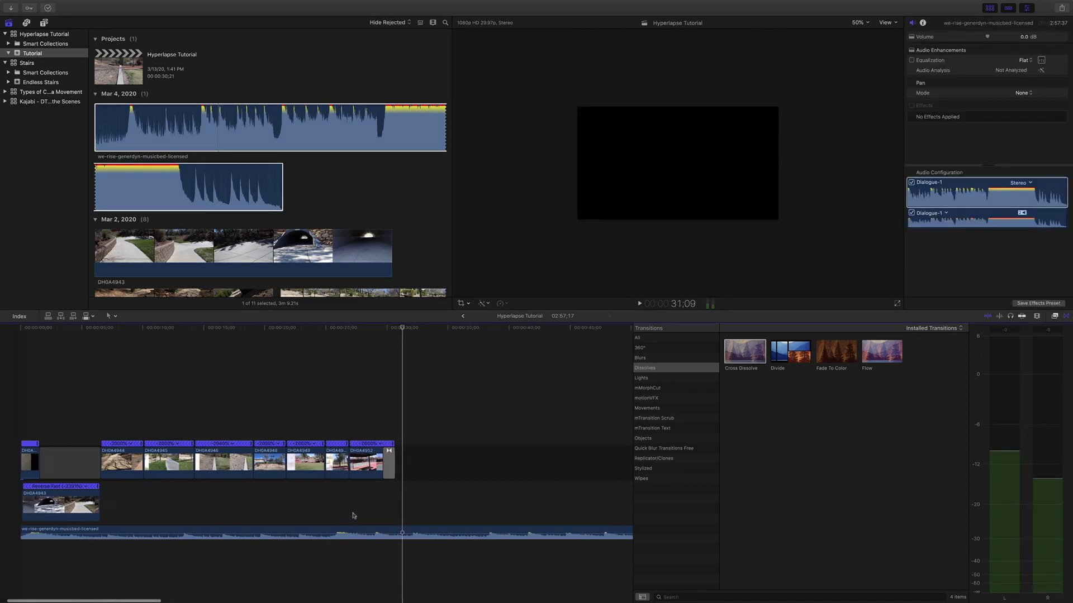
pyautogui.hscroll(-8, 353, 515)
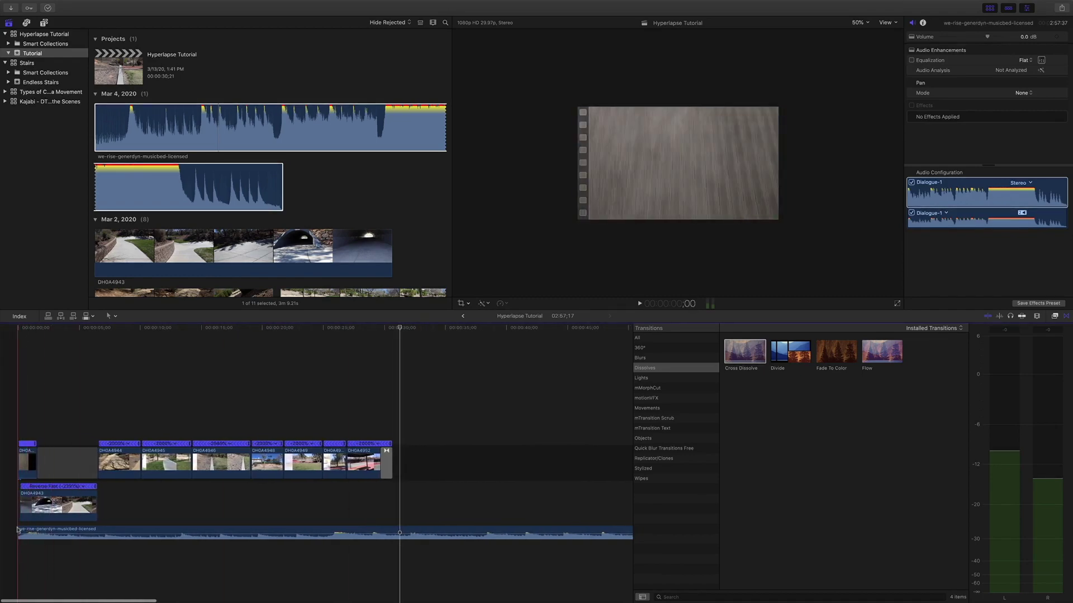
pyautogui.moveTo(18, 528); pyautogui.dragTo(326, 530)
pyautogui.moveTo(450, 491); pyautogui.dragTo(85, 535)
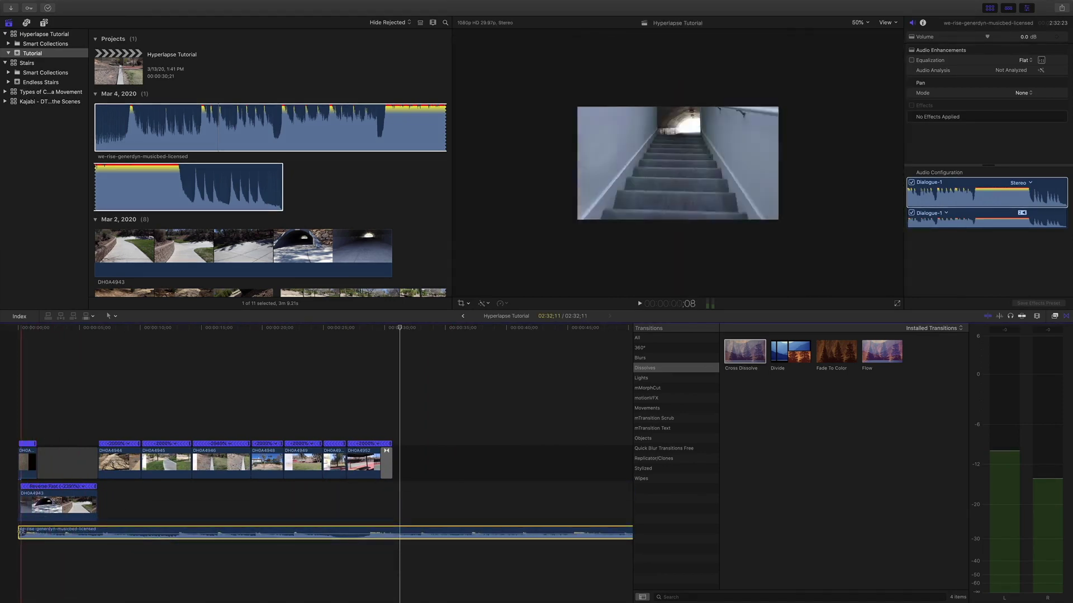
pyautogui.press('space')
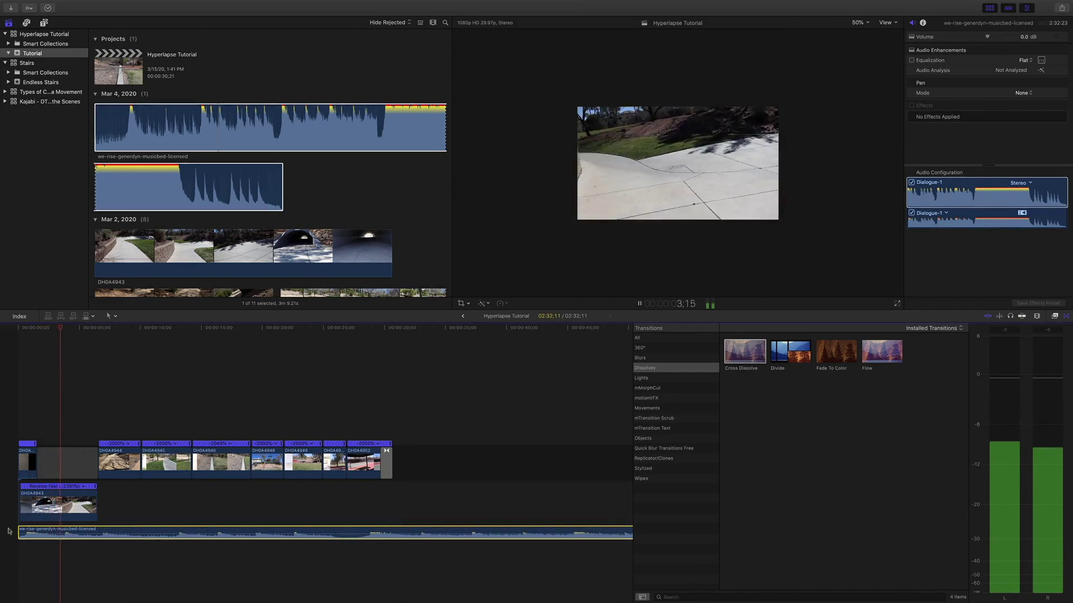
pyautogui.press('space')
# Step: Shorten the music from its beginning to 2:04;04, move it back to the sequence start and play the opening
pyautogui.moveTo(20, 535); pyautogui.dragTo(349, 541)
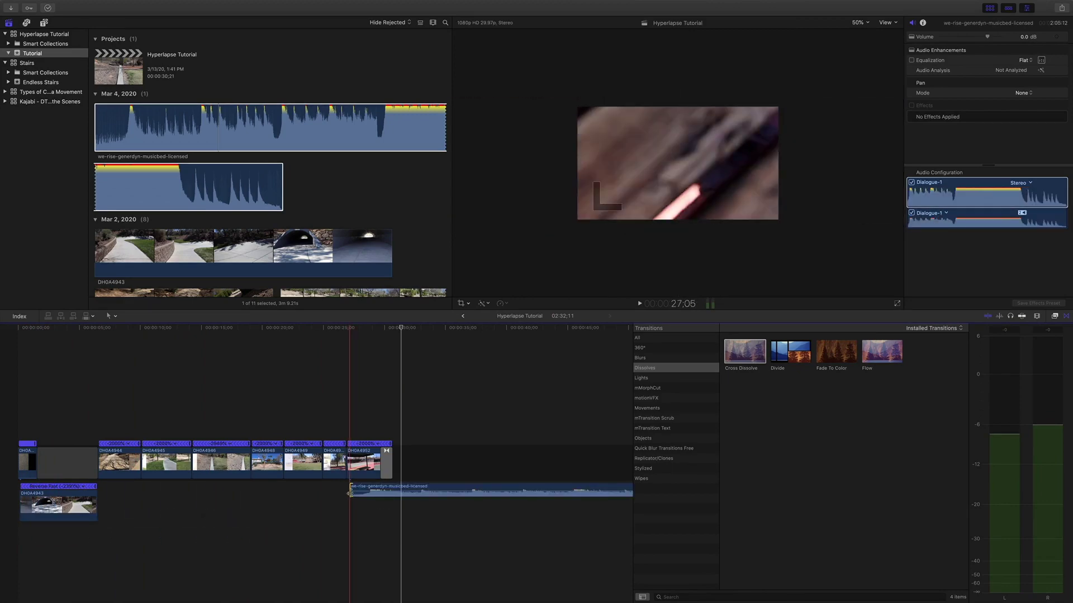
pyautogui.moveTo(351, 493); pyautogui.dragTo(16, 536)
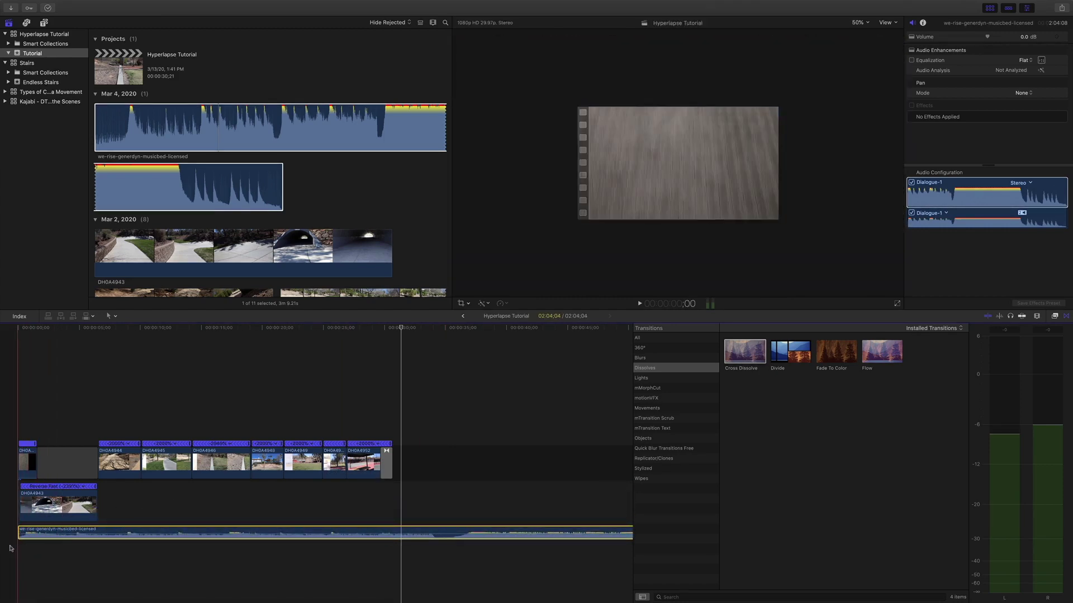
pyautogui.press('space')
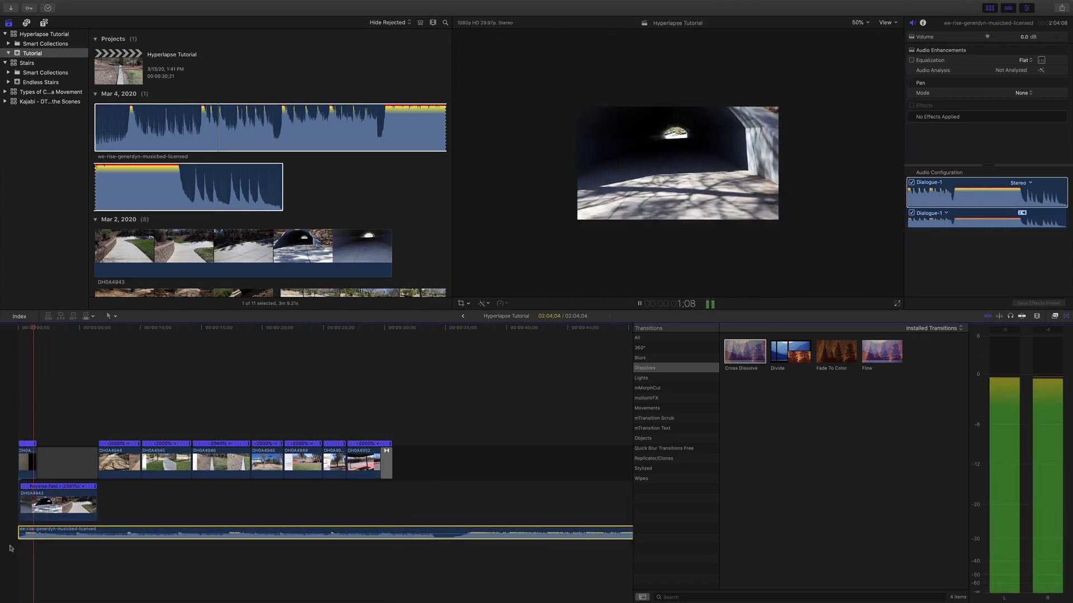
pyautogui.press('space')
# Step: Fine-trim the music's beginning to a duration of 2:03;22 at the sequence start and play through to the final clip at increased speed
pyautogui.press('Home')
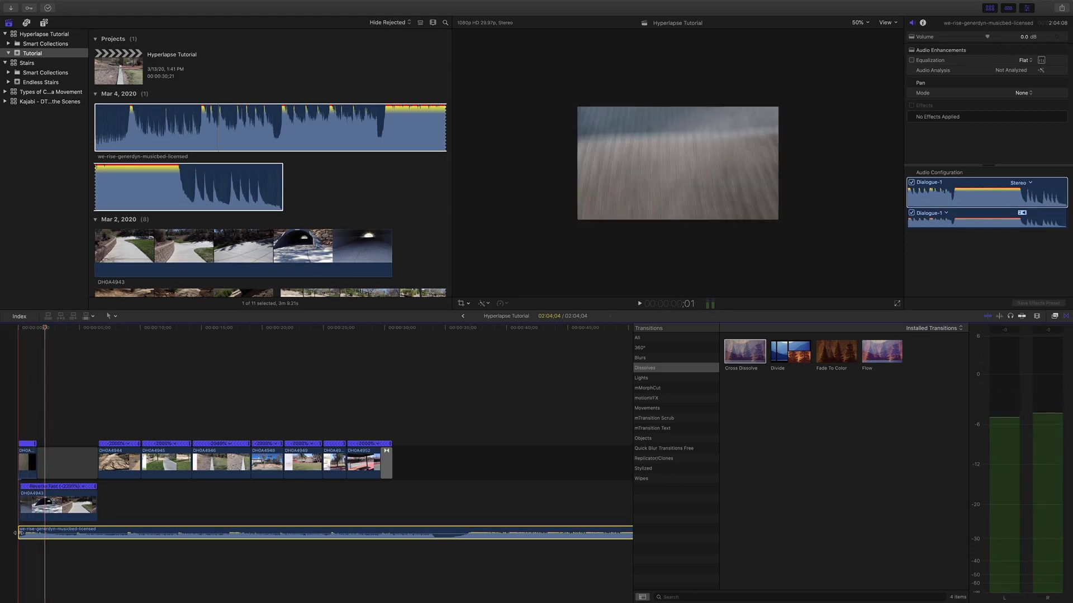
pyautogui.moveTo(18, 535); pyautogui.dragTo(7, 528)
pyautogui.click(60, 532)
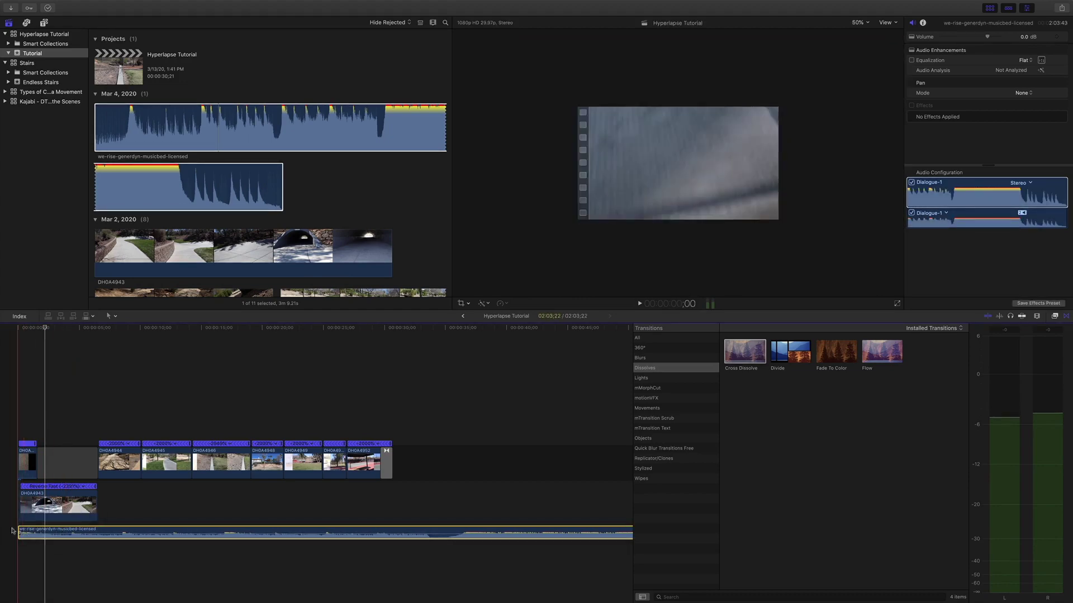
pyautogui.press('space')
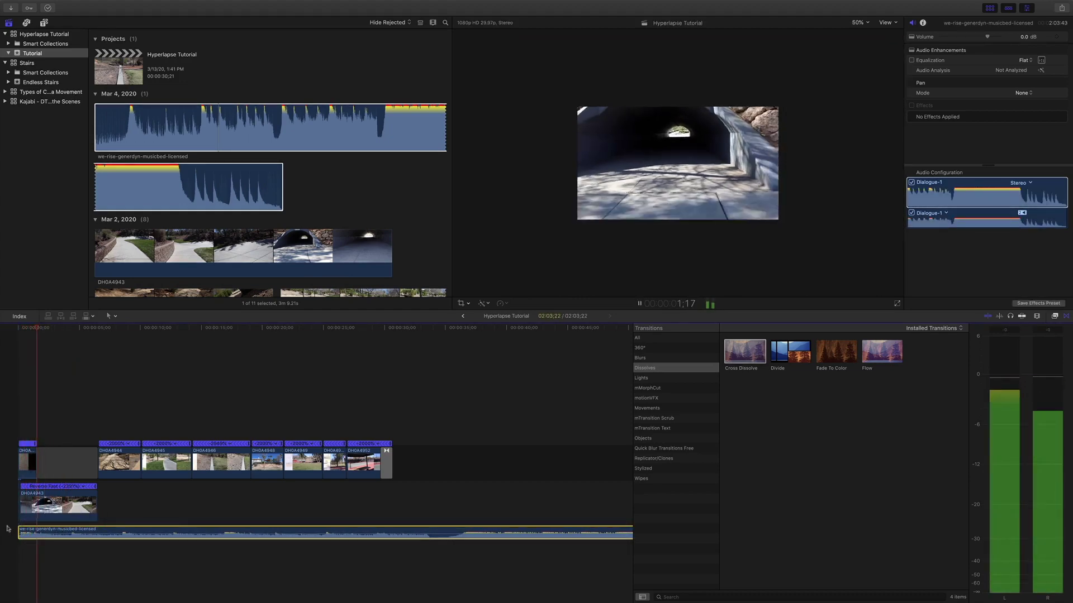
pyautogui.press('l')
pyautogui.press('l')
pyautogui.press('l')
pyautogui.press('l')
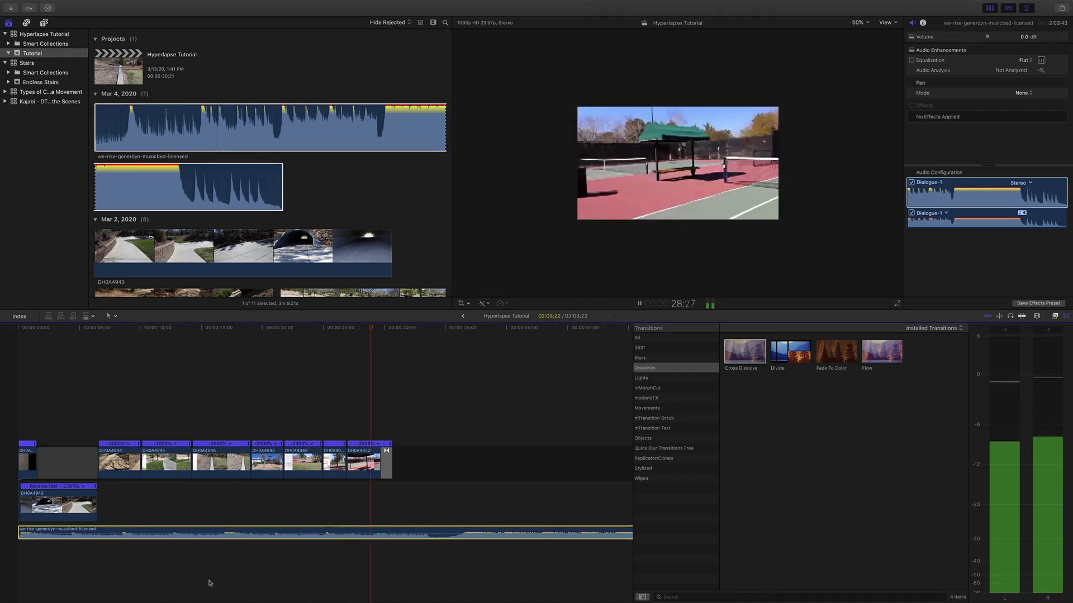
pyautogui.press('space')
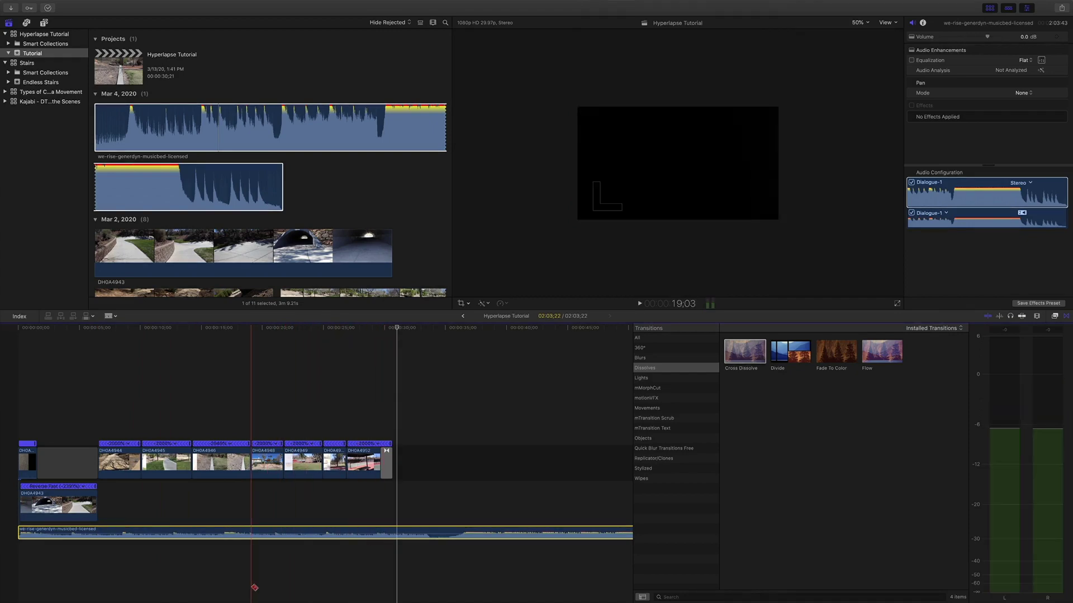
# Step: Cut the music about one second after the final clip ends, and delete the remaining music and the trailing gap
pyautogui.click(409, 534)
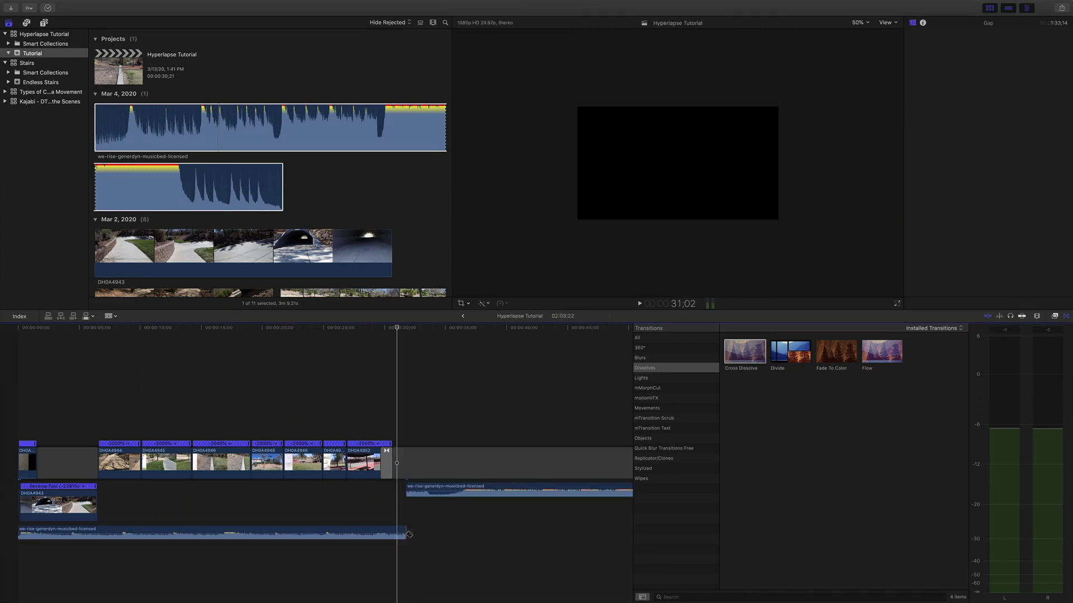
pyautogui.press('a')
pyautogui.click(435, 490)
pyautogui.press('Delete')
pyautogui.click(436, 458)
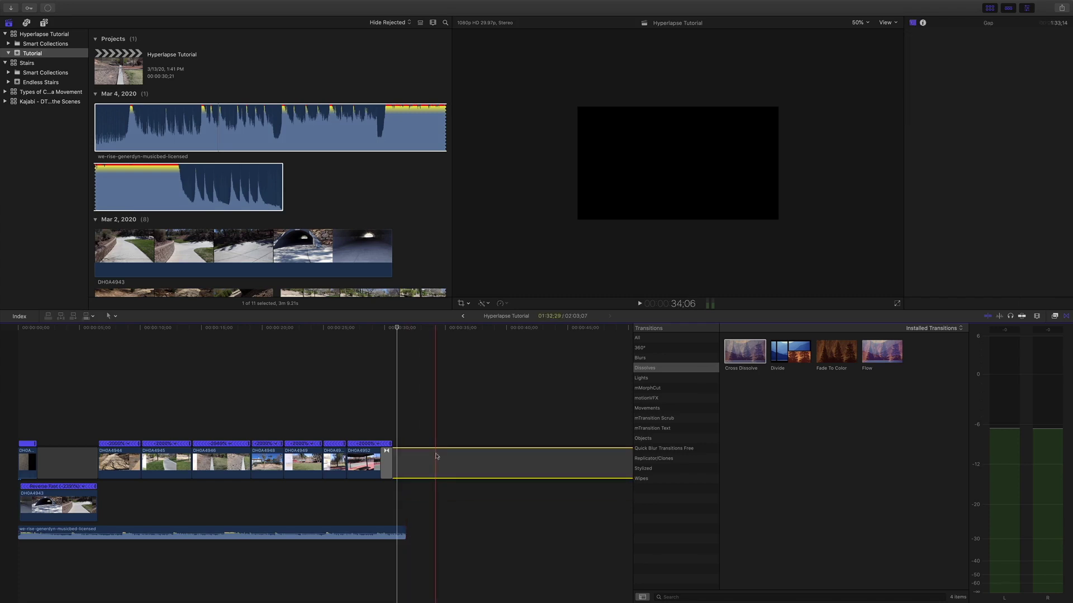
pyautogui.press('Delete')
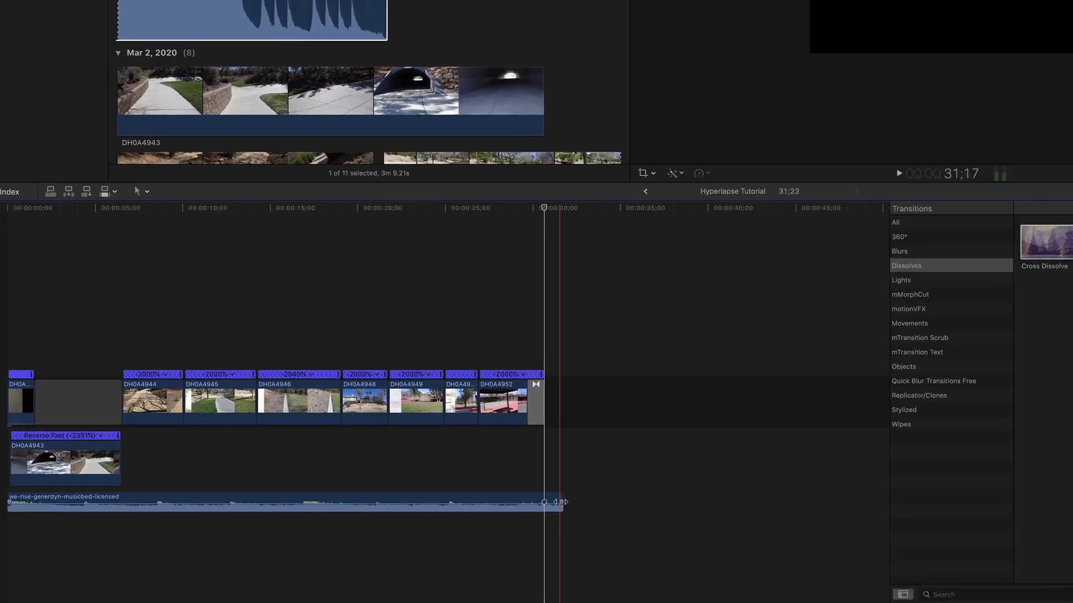
# Step: Add a fade-out over the last seconds of the music track and play the ending from within the DH0A4952 clip
pyautogui.moveTo(402, 533); pyautogui.dragTo(354, 533)
pyautogui.moveTo(576, 484); pyautogui.dragTo(269, 495)
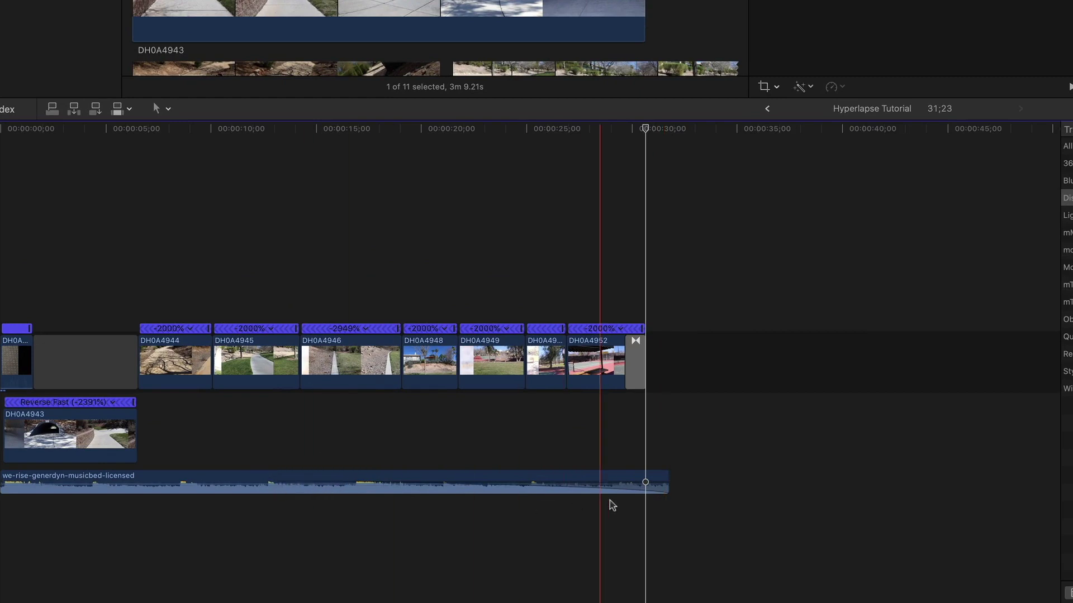
pyautogui.click(573, 506)
pyautogui.press('space')
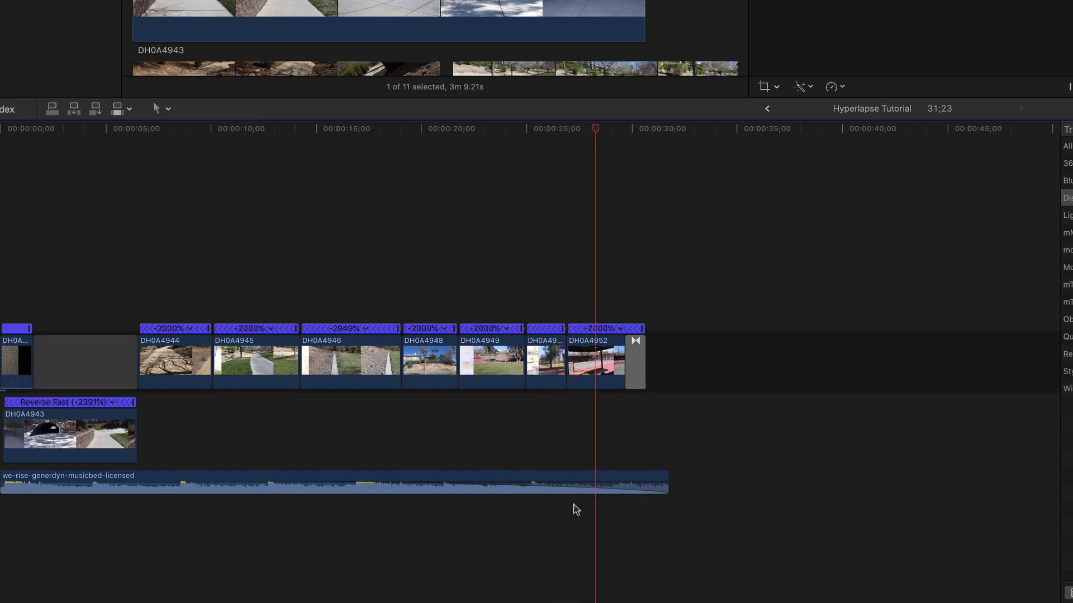